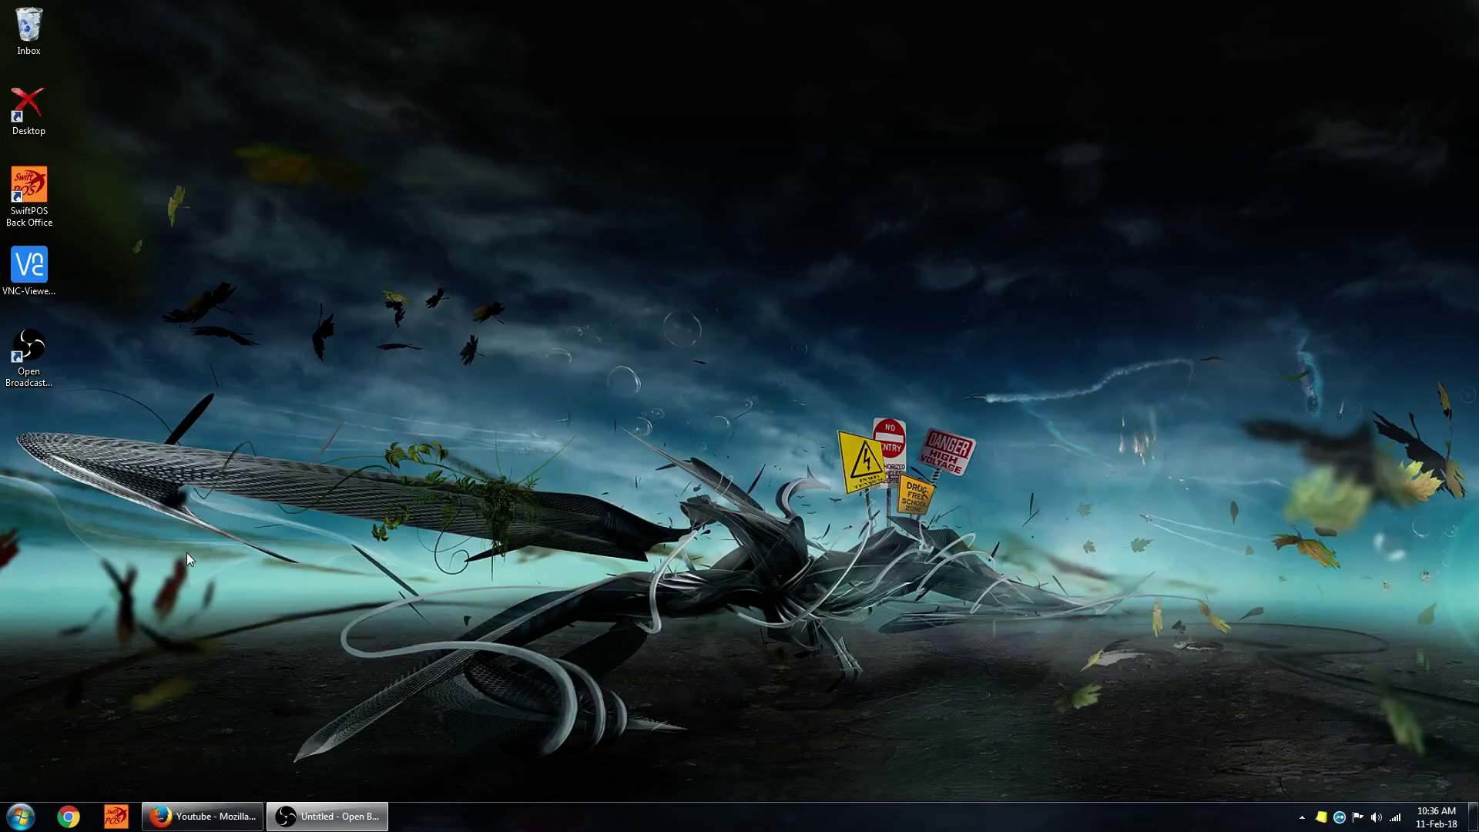
- Launch SwiftPOS Back Office from its Windows desktop shortcut
{"action": "left_click", "coordinate": [51, 221]}
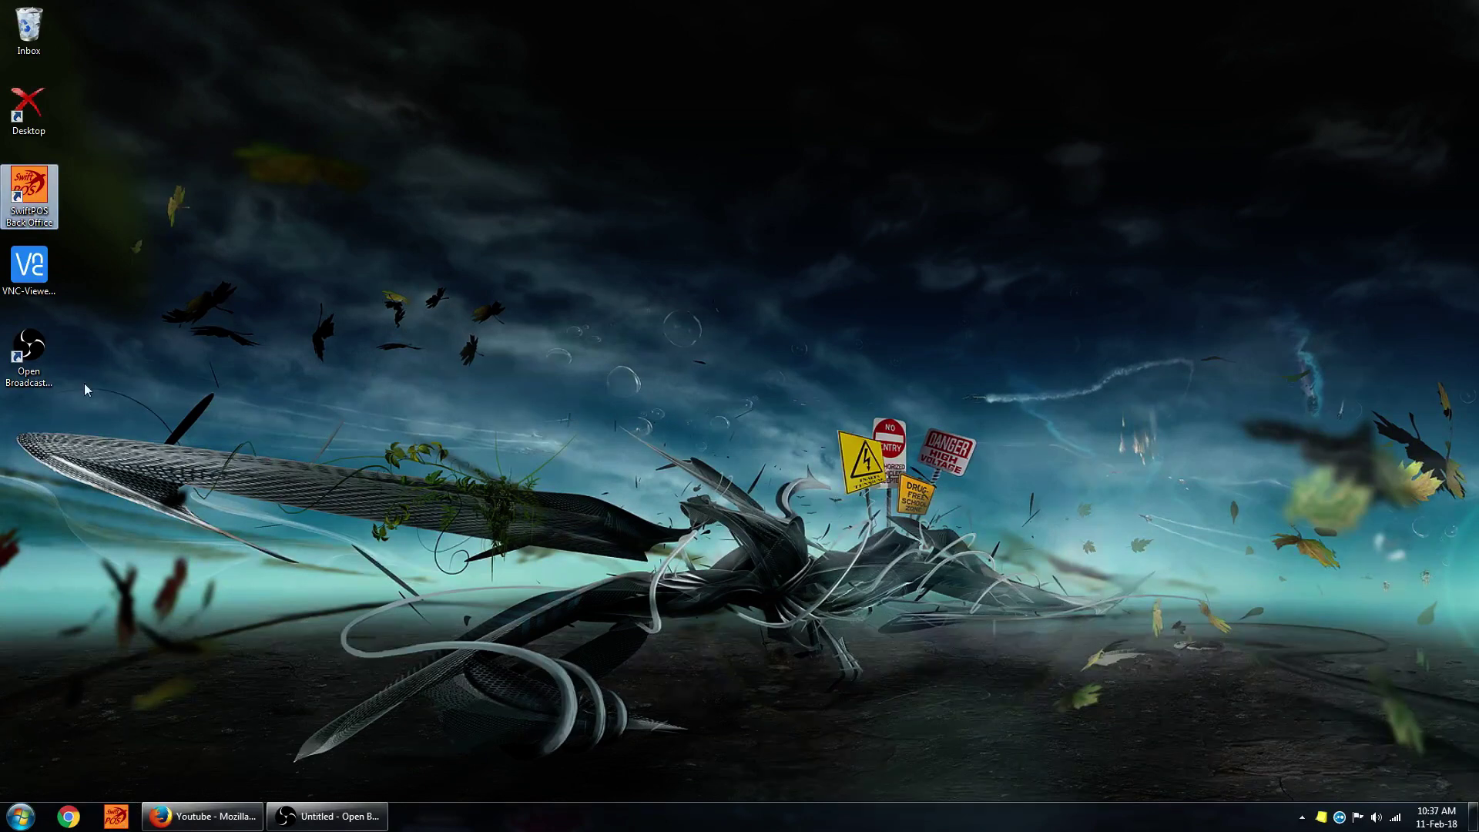
{"action": "left_click", "coordinate": [115, 826]}
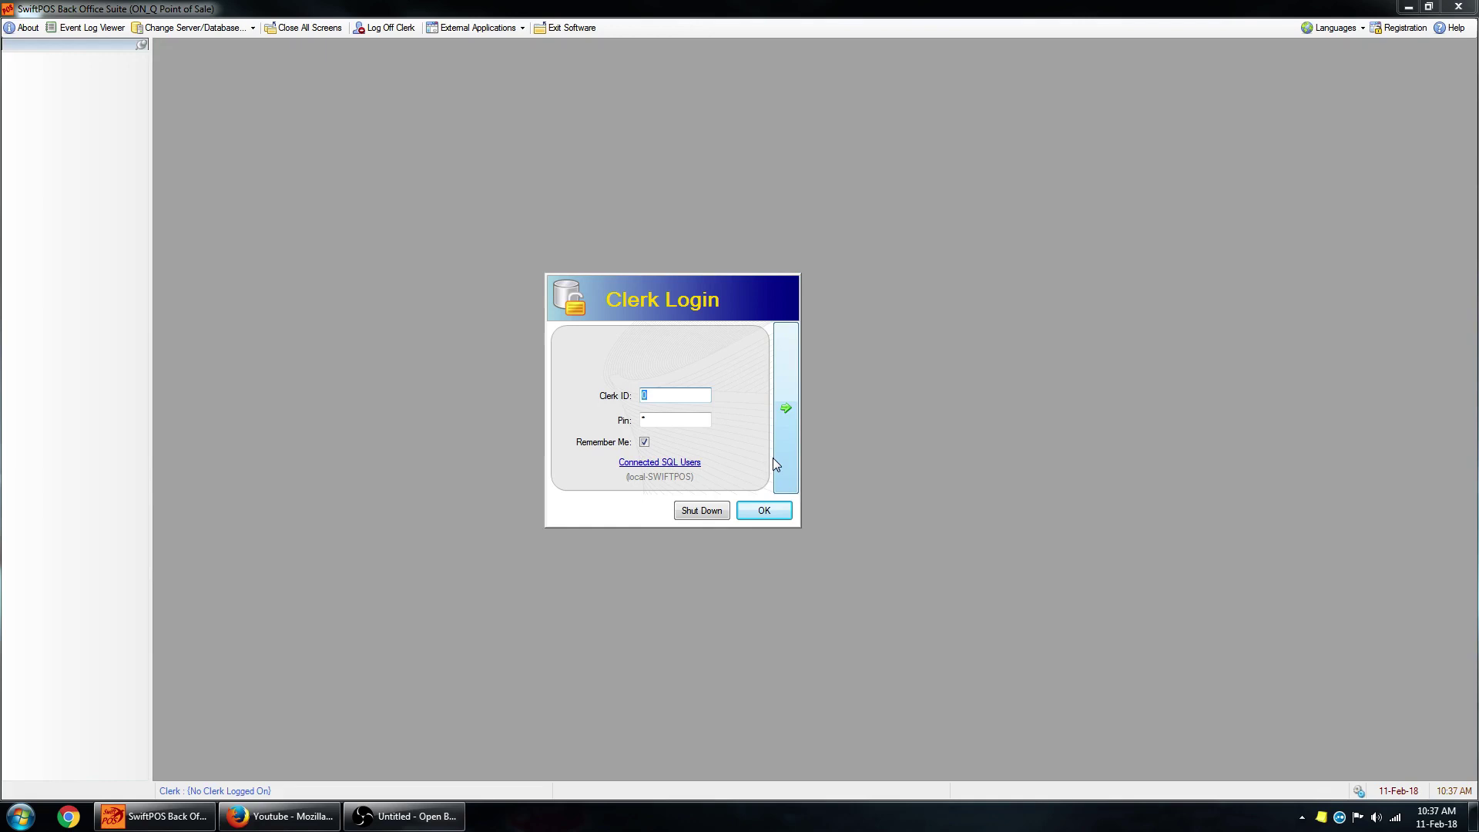
- Enter the clerk ID and pin in the Clerk Login dialog
{"action": "left_click", "coordinate": [688, 398]}
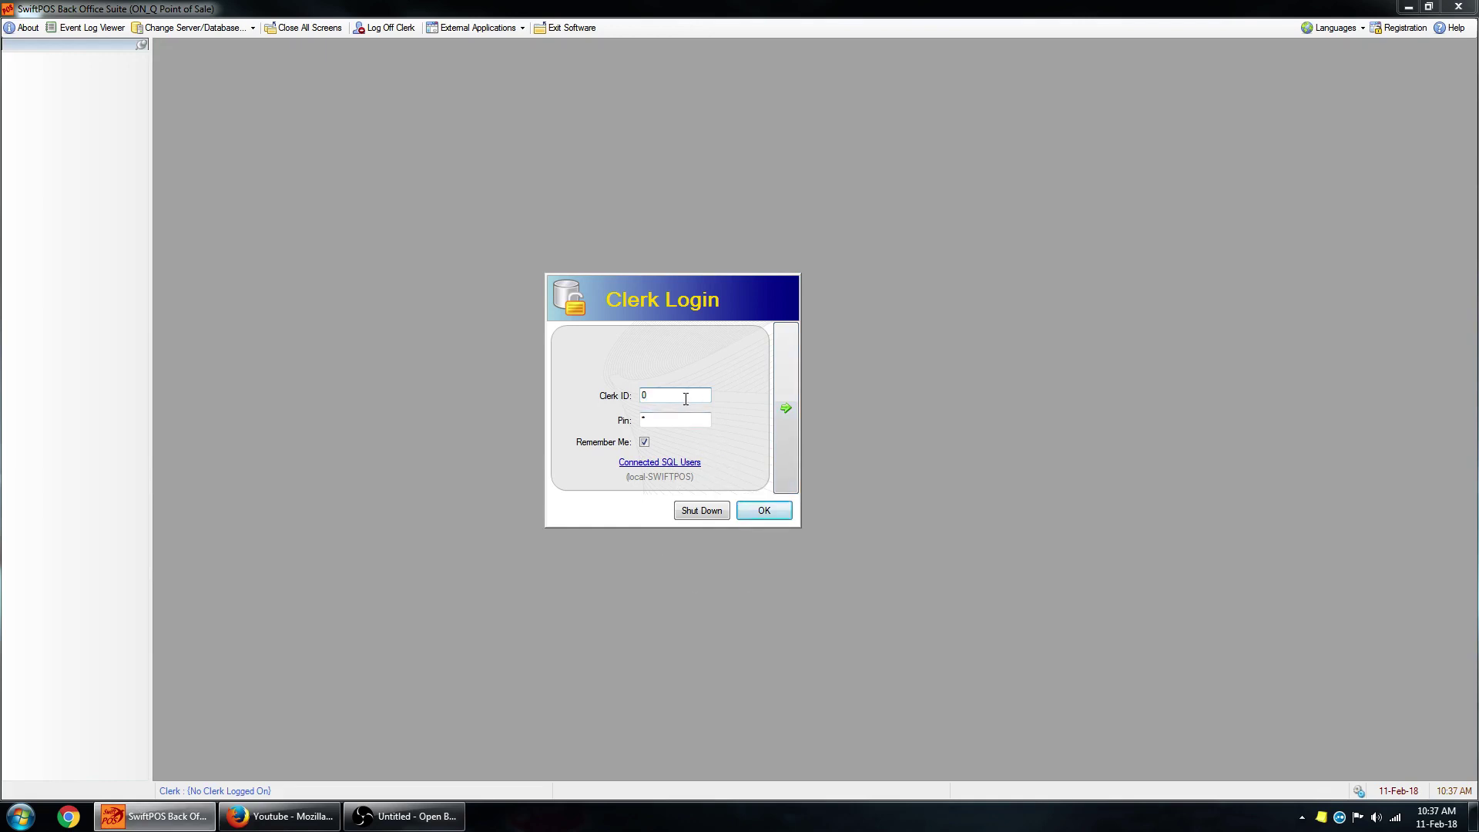
{"action": "left_click", "coordinate": [657, 421]}
{"action": "left_click", "coordinate": [673, 418]}
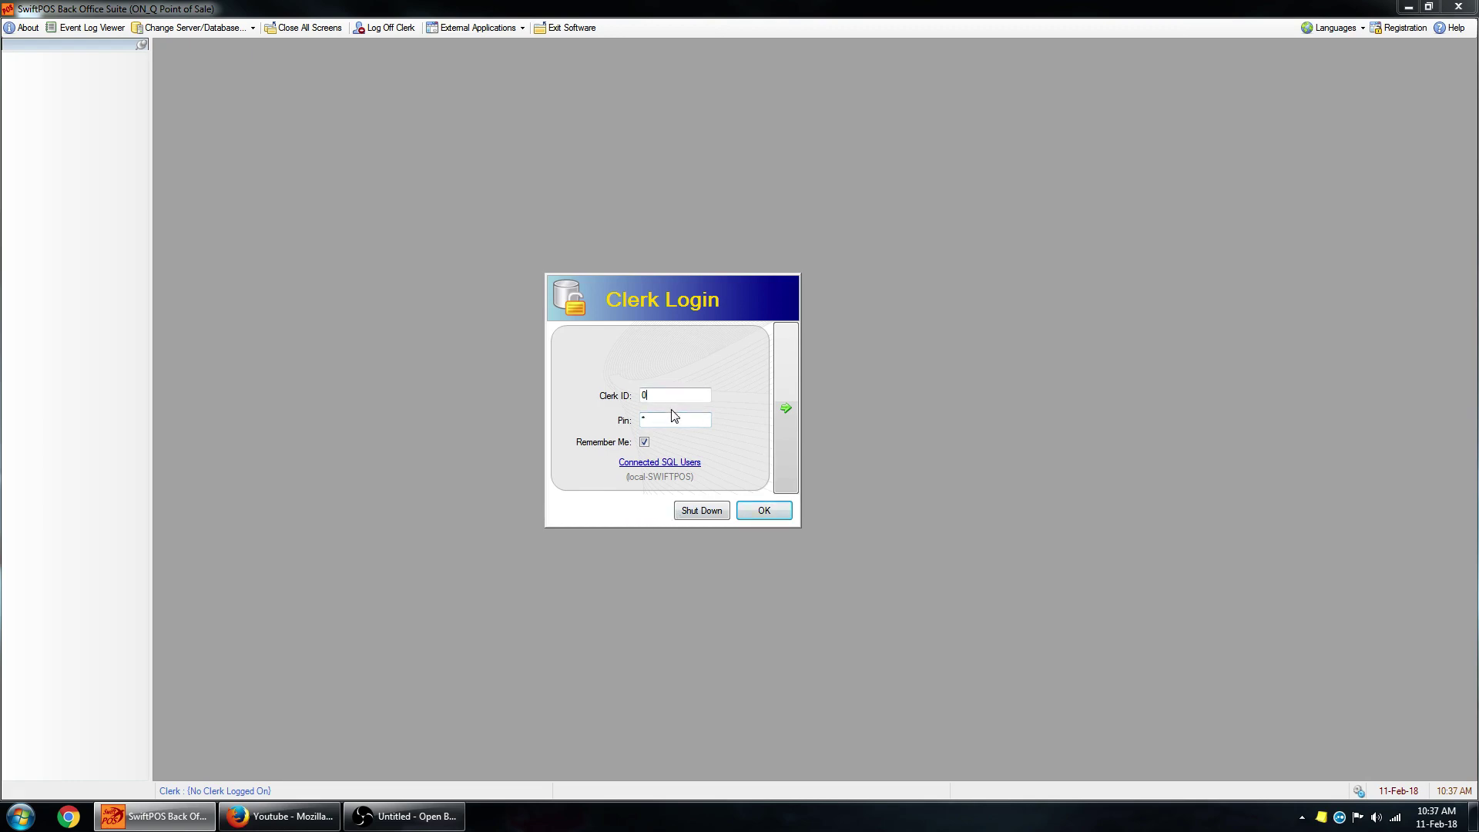
- Log in as the Admin clerk and expand the Inventory and then Suppliers function groups
{"action": "left_click", "coordinate": [778, 513]}
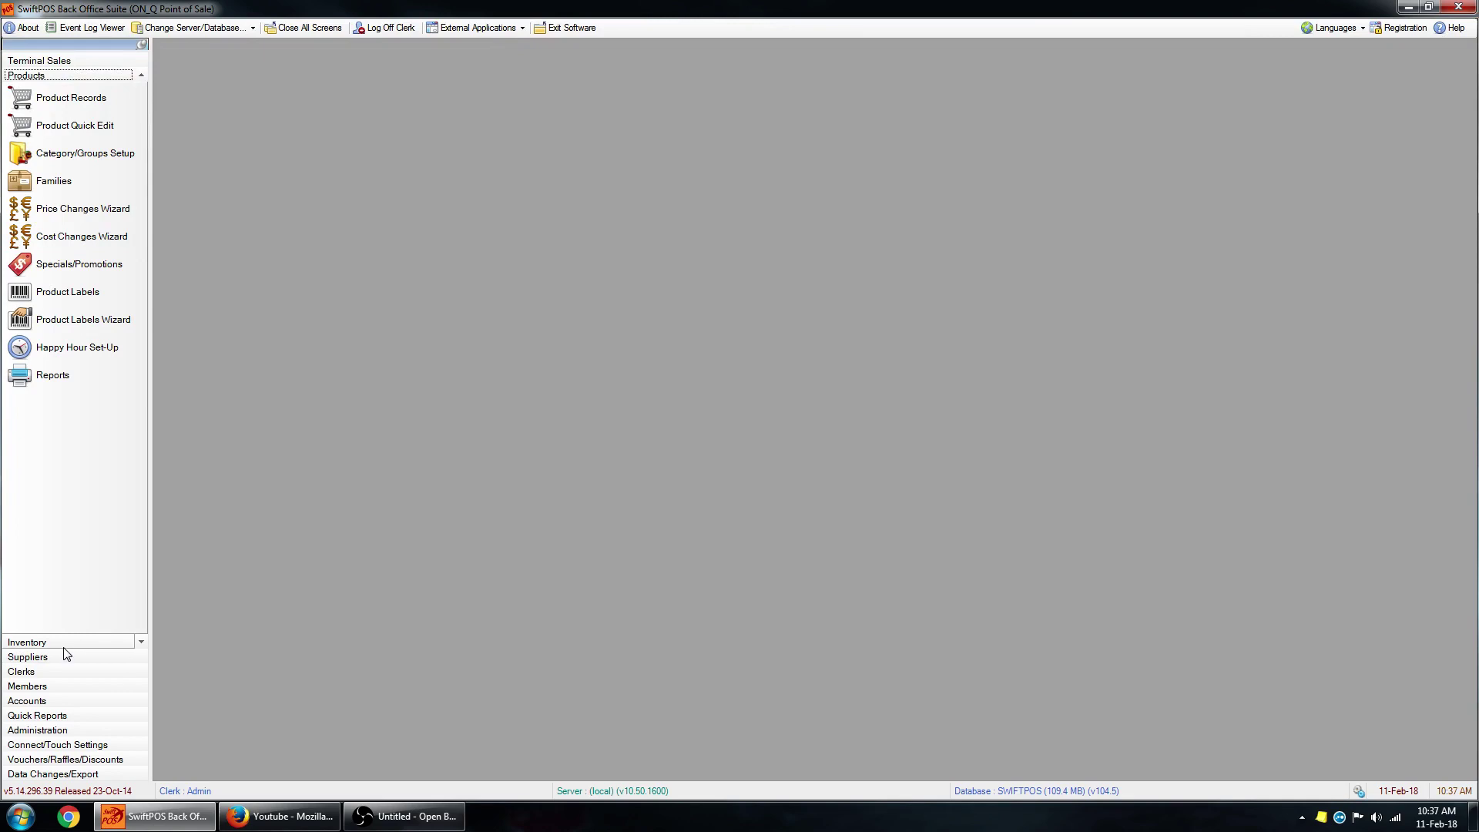
{"action": "left_click", "coordinate": [65, 647]}
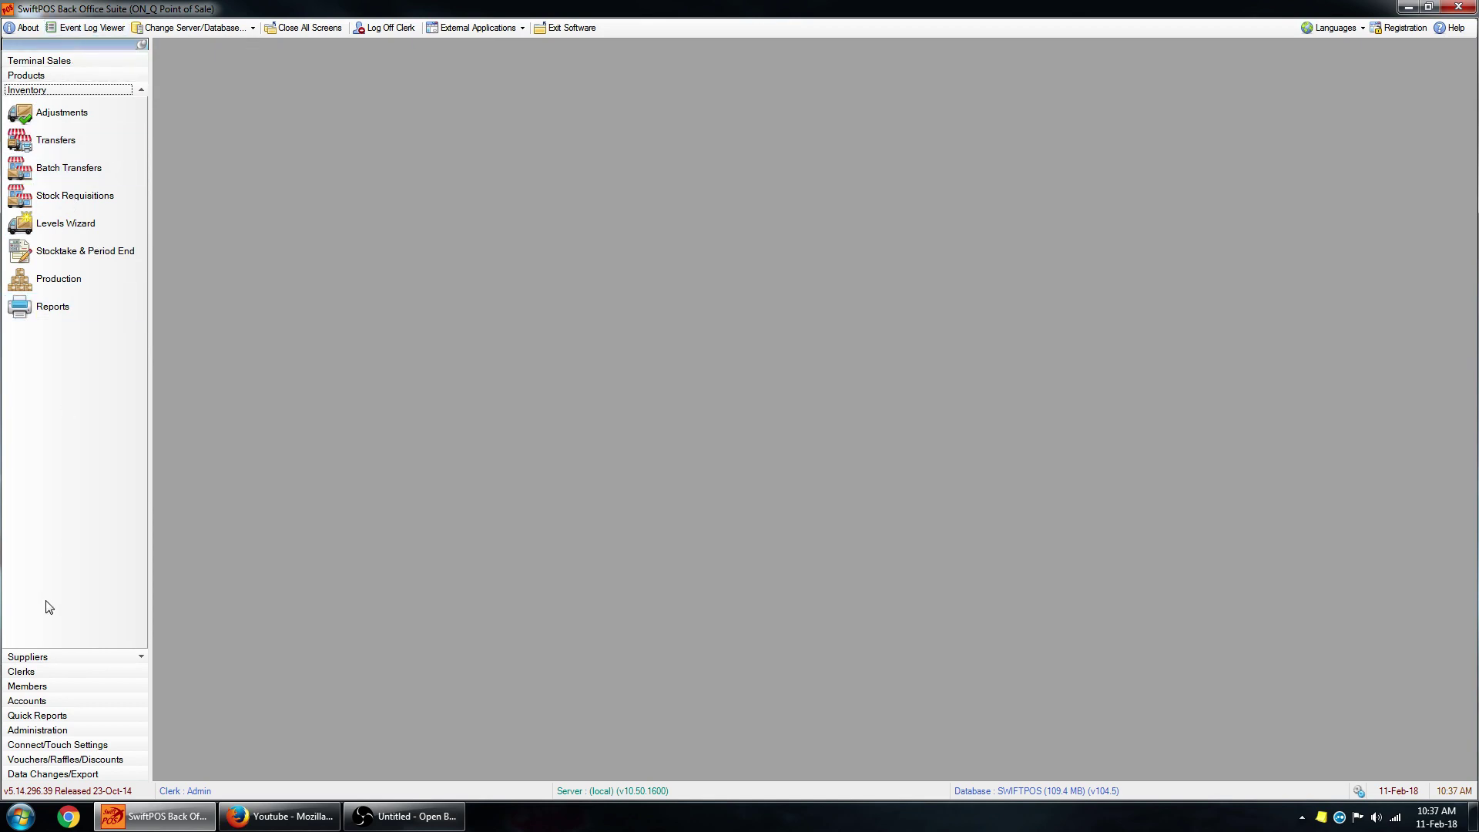
{"action": "left_click", "coordinate": [48, 656]}
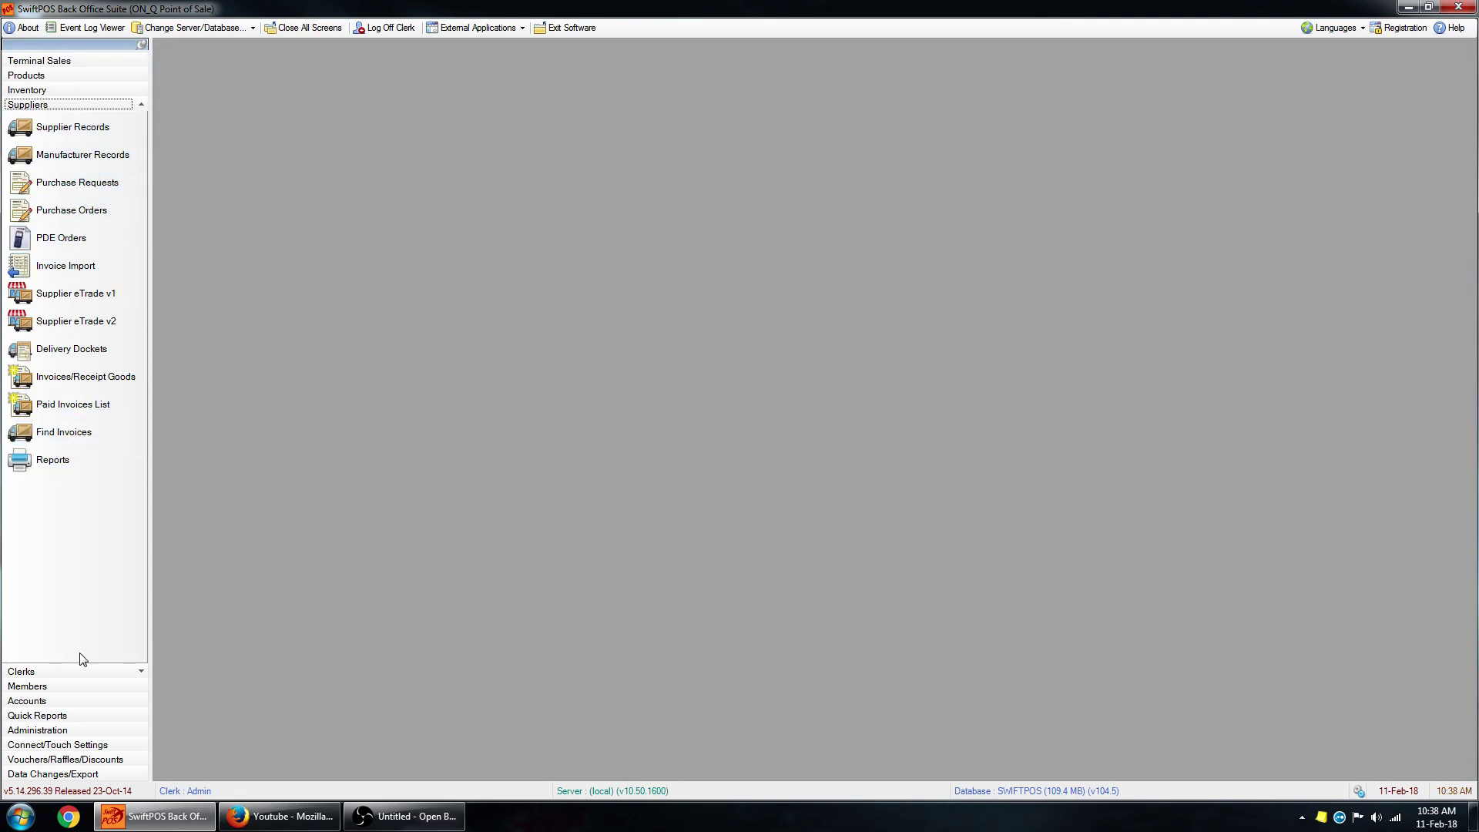
- Open Product Records from Products and Touch POS Terminals from Connect/Touch Settings
{"action": "left_click", "coordinate": [76, 77]}
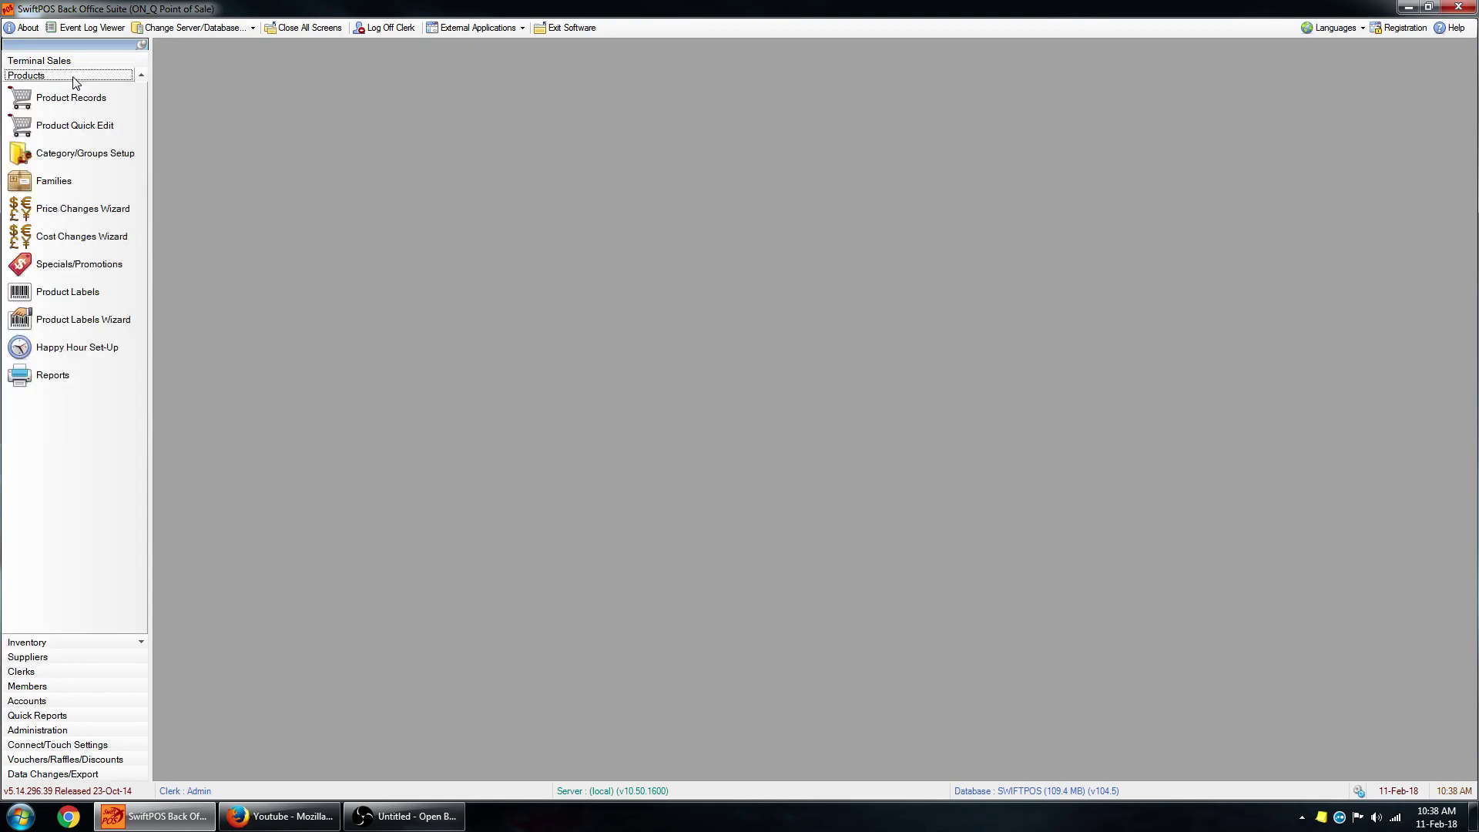
{"action": "left_click", "coordinate": [78, 98]}
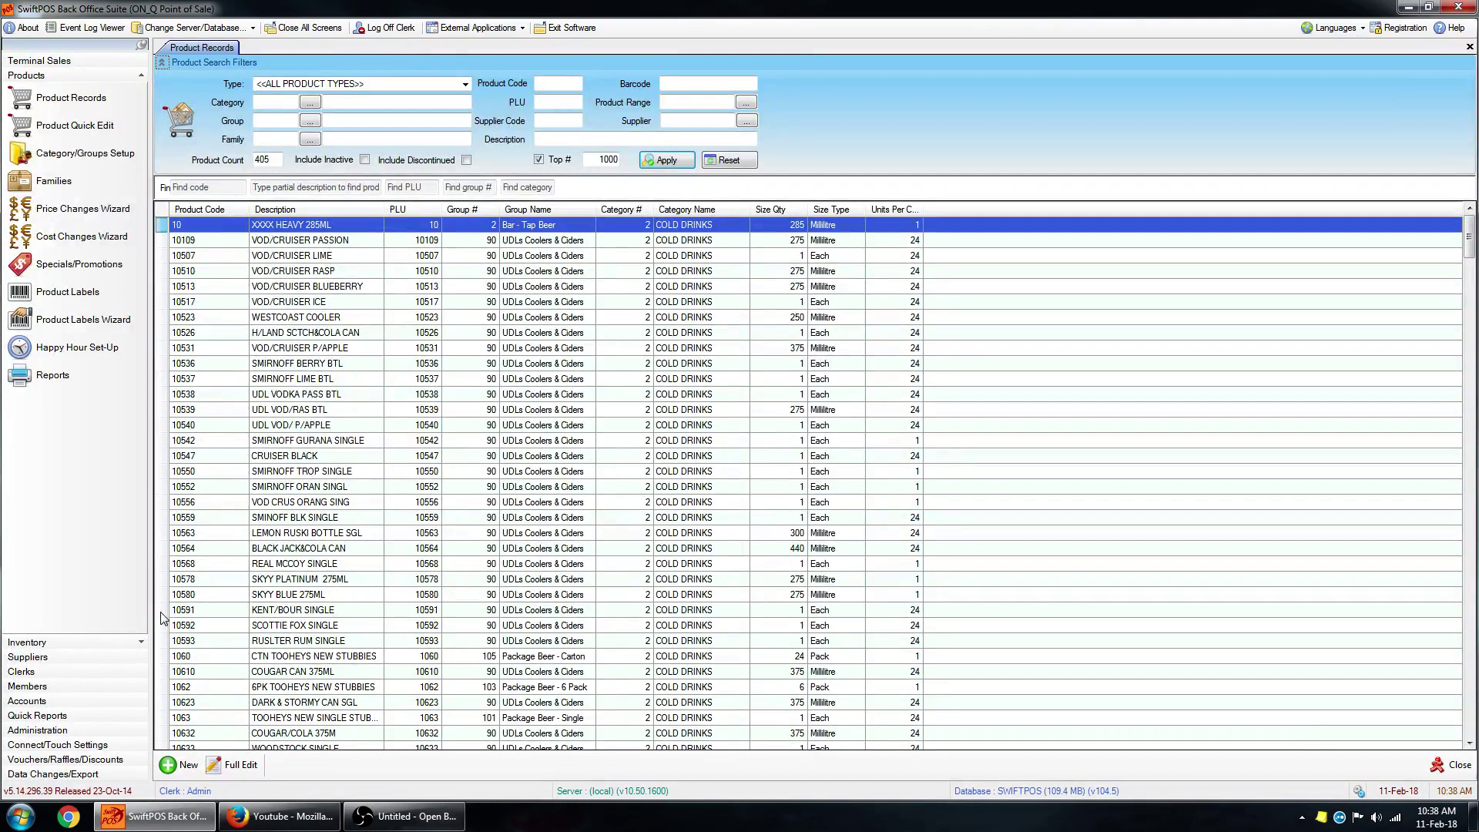
{"action": "left_click", "coordinate": [67, 745]}
{"action": "left_click", "coordinate": [100, 229]}
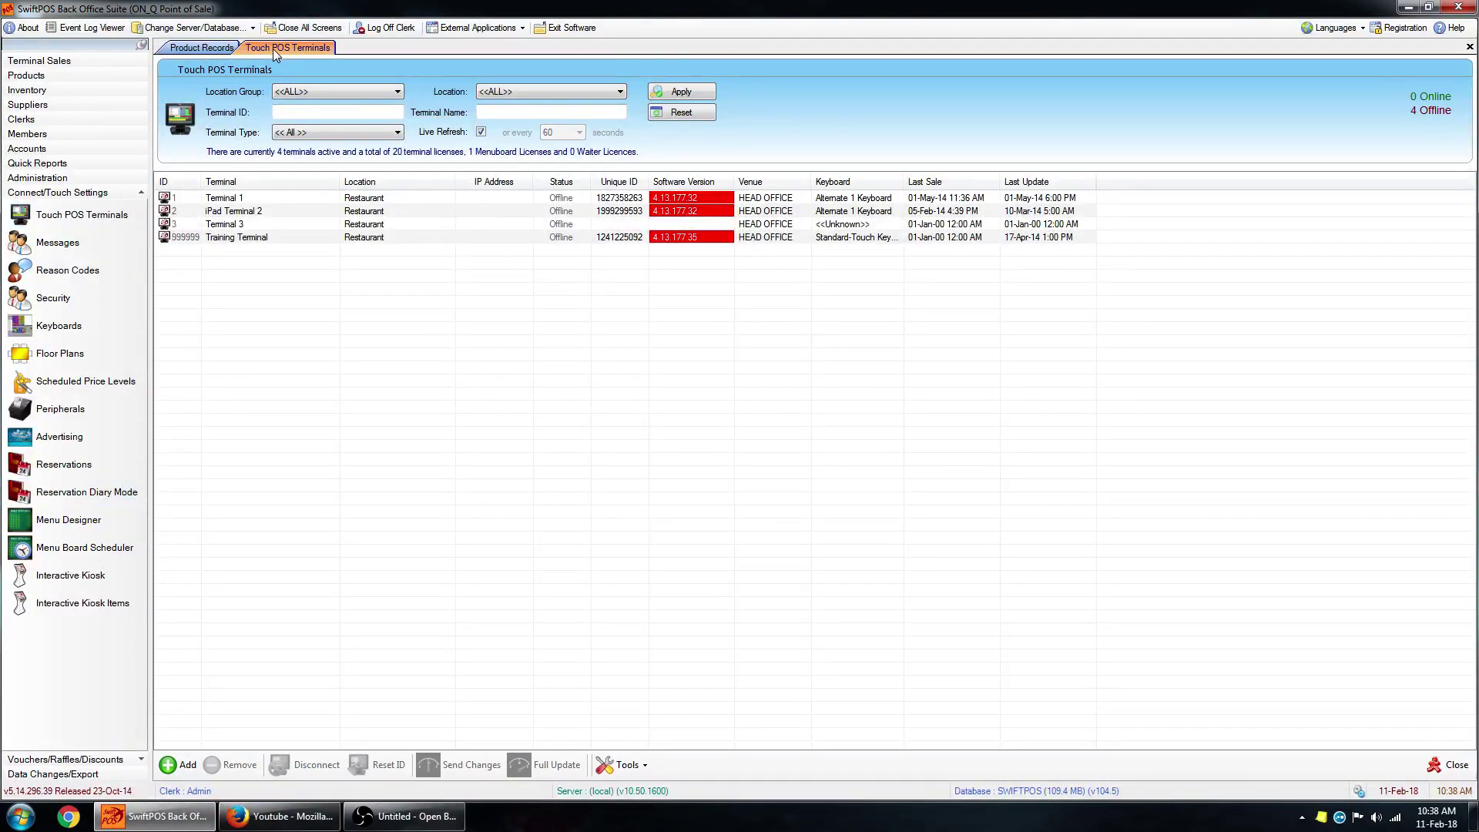
- Switch between the Product Records and Touch POS Terminals tabs, ending on the terminals list
{"action": "left_click", "coordinate": [207, 48]}
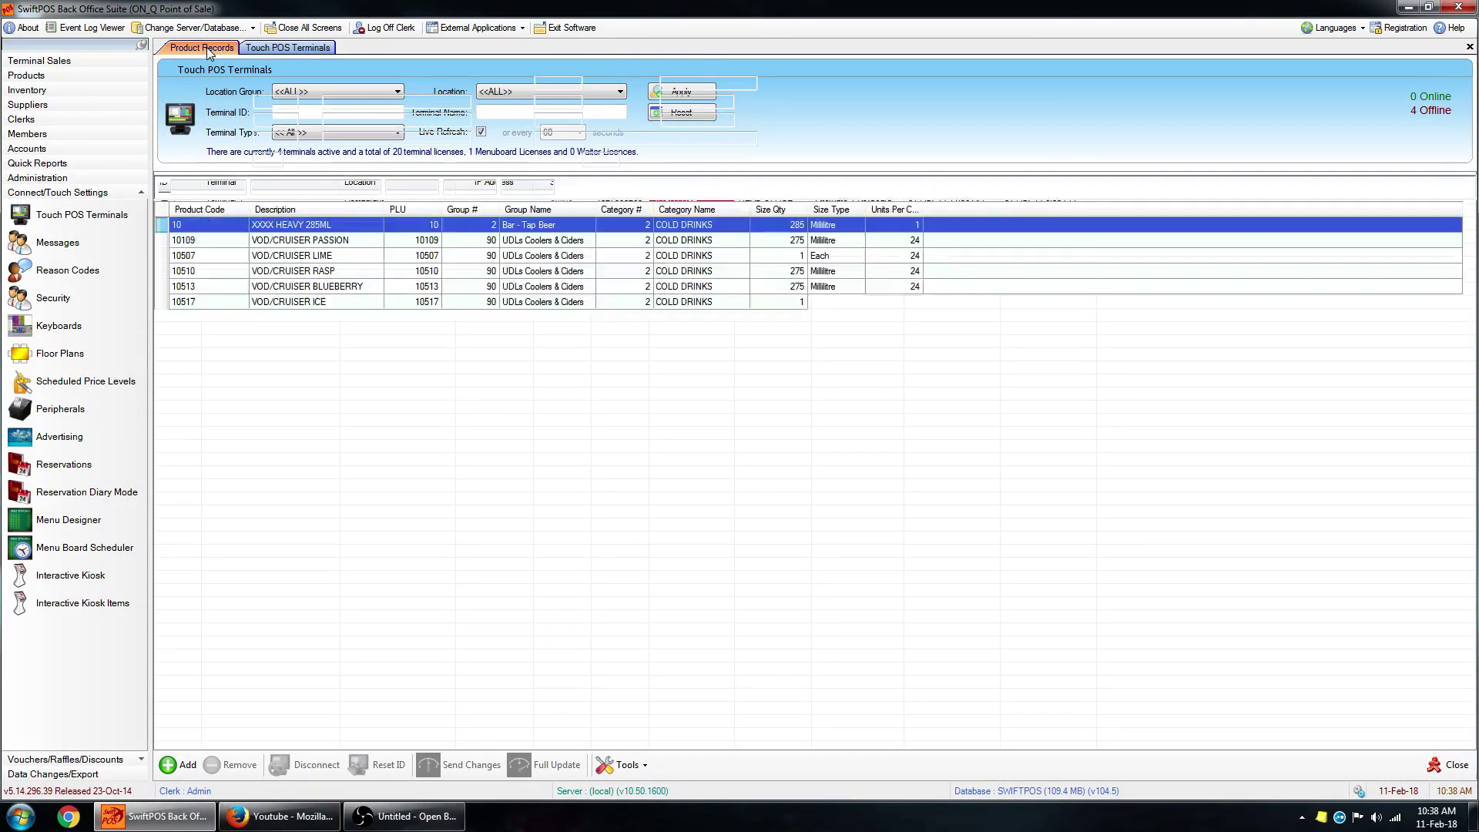
{"action": "left_click", "coordinate": [273, 49]}
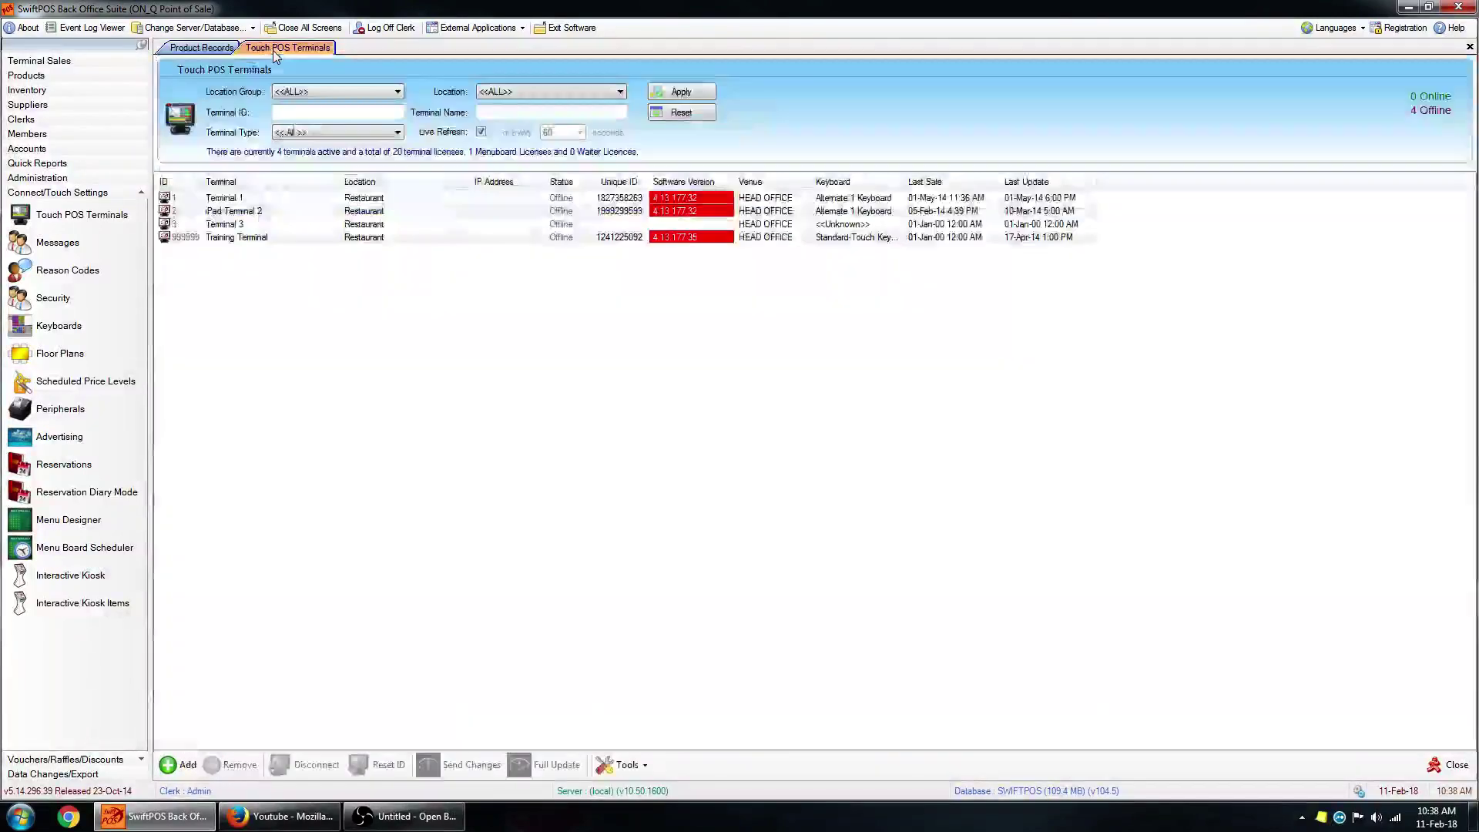
{"action": "left_click", "coordinate": [219, 50]}
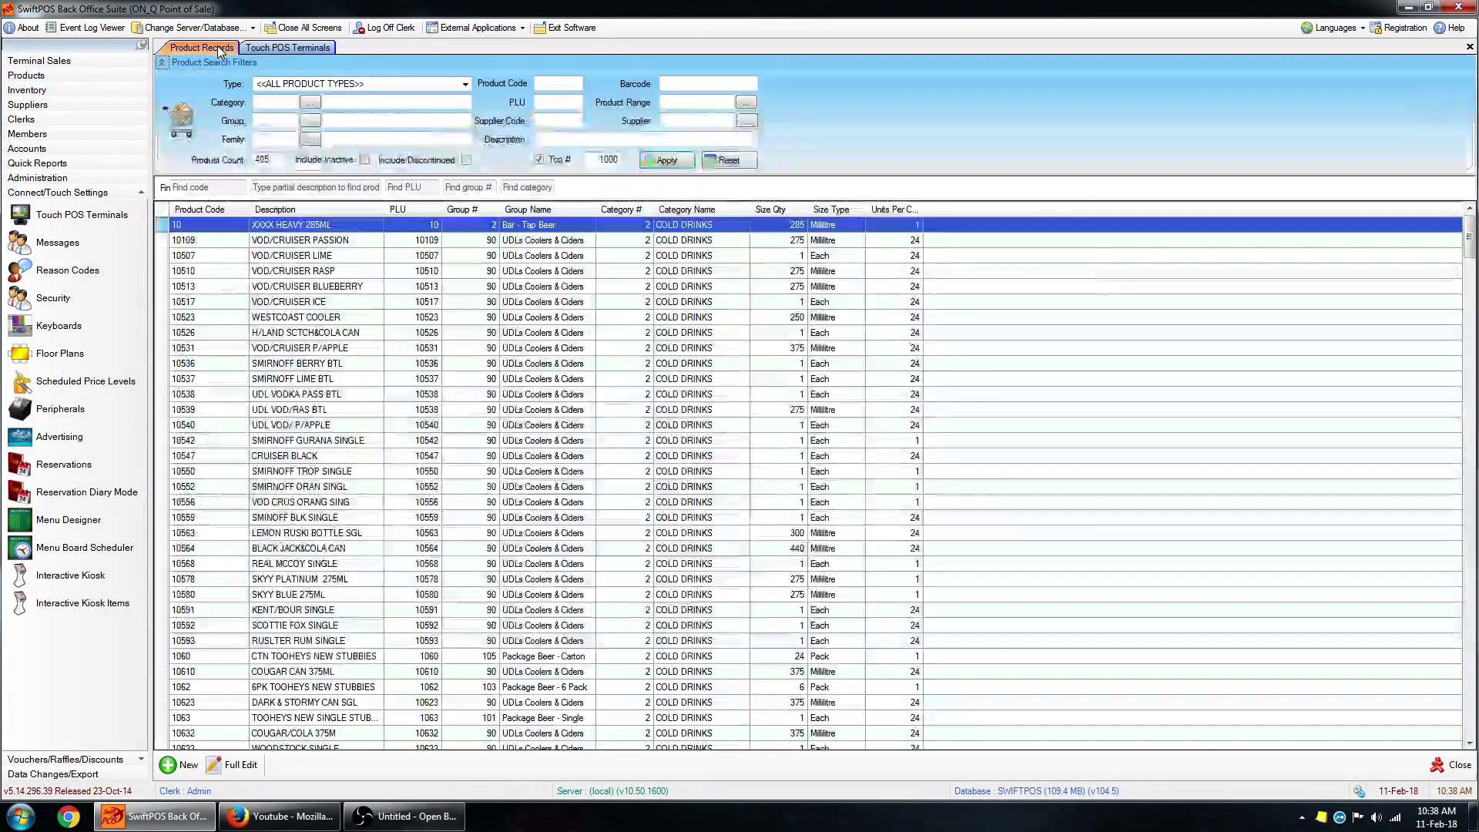
{"action": "left_click", "coordinate": [284, 50]}
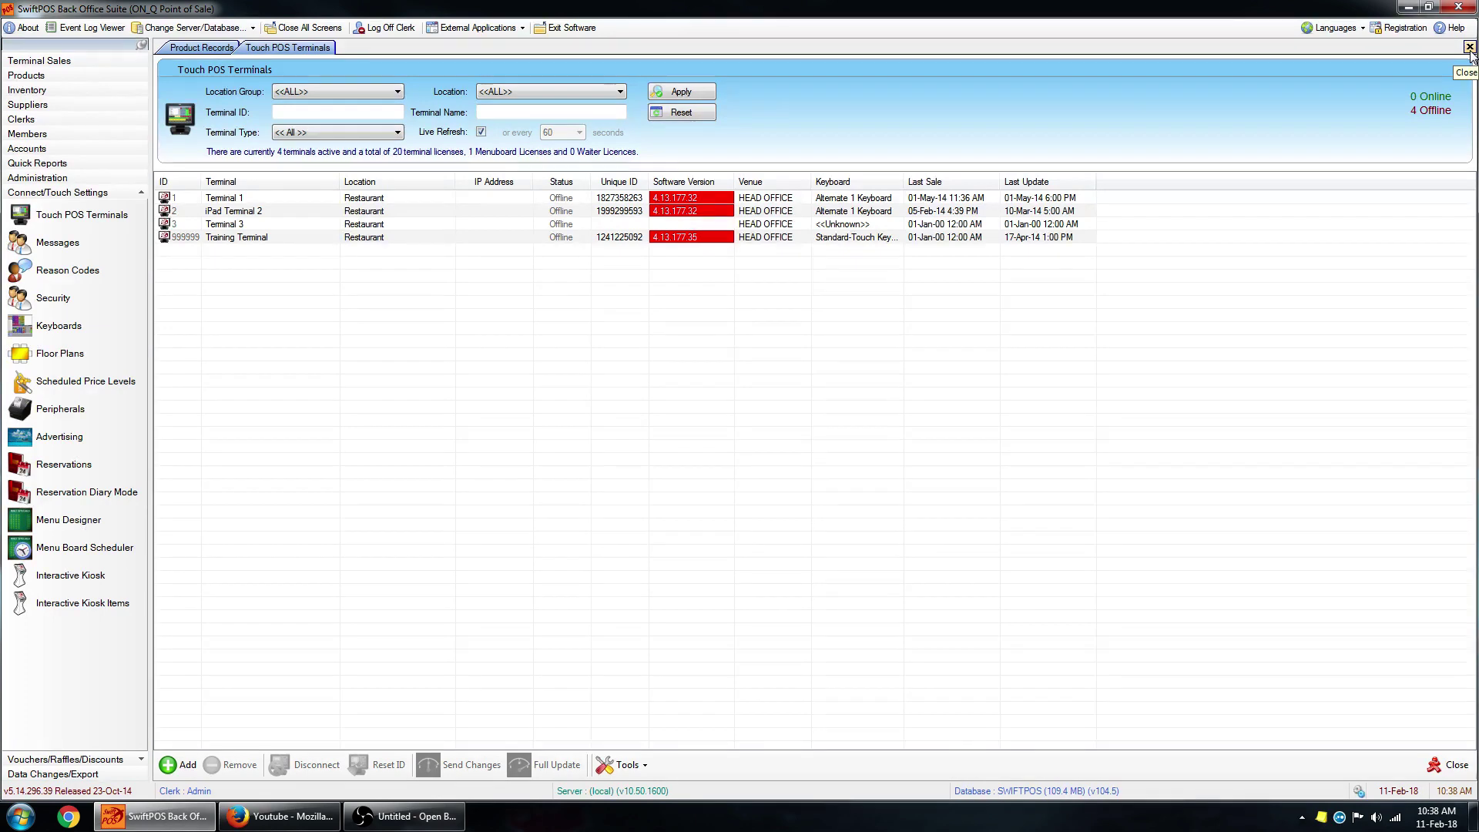
- Close the Touch POS Terminals tab, then close all remaining screens, confirming with Yes
{"action": "left_click", "coordinate": [1469, 47]}
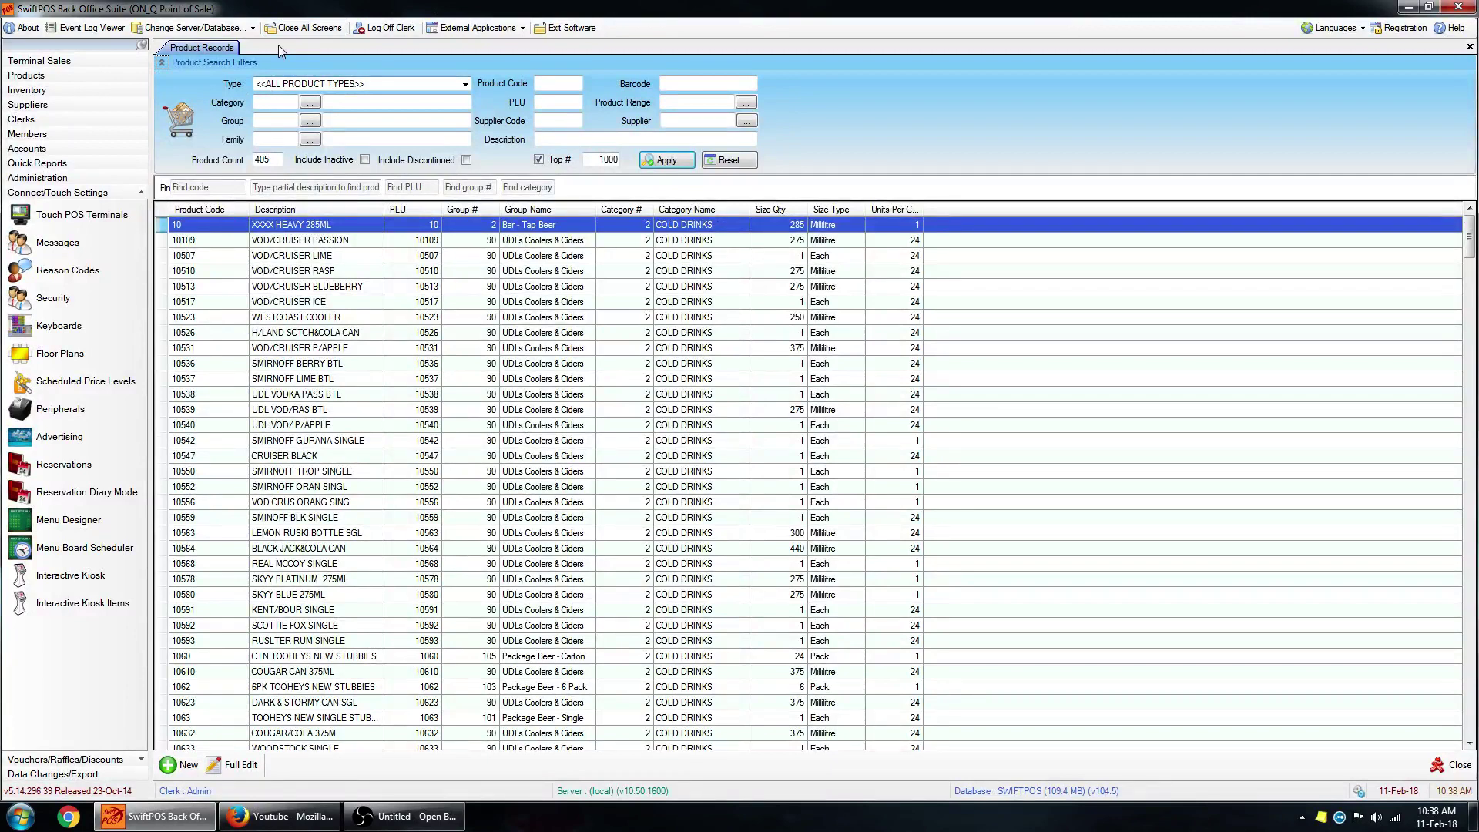
{"action": "left_click", "coordinate": [302, 29]}
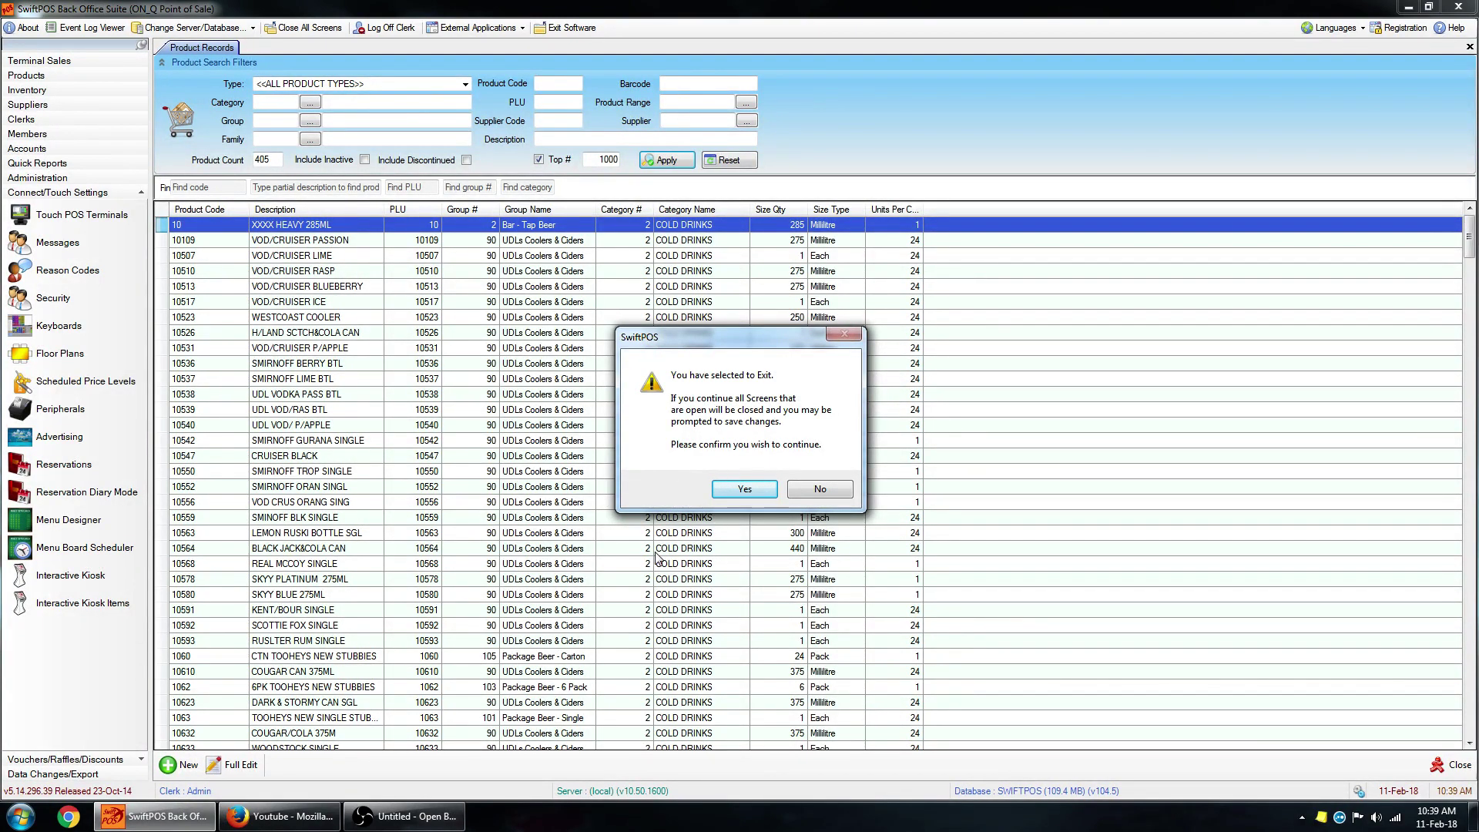
{"action": "left_click", "coordinate": [756, 493]}
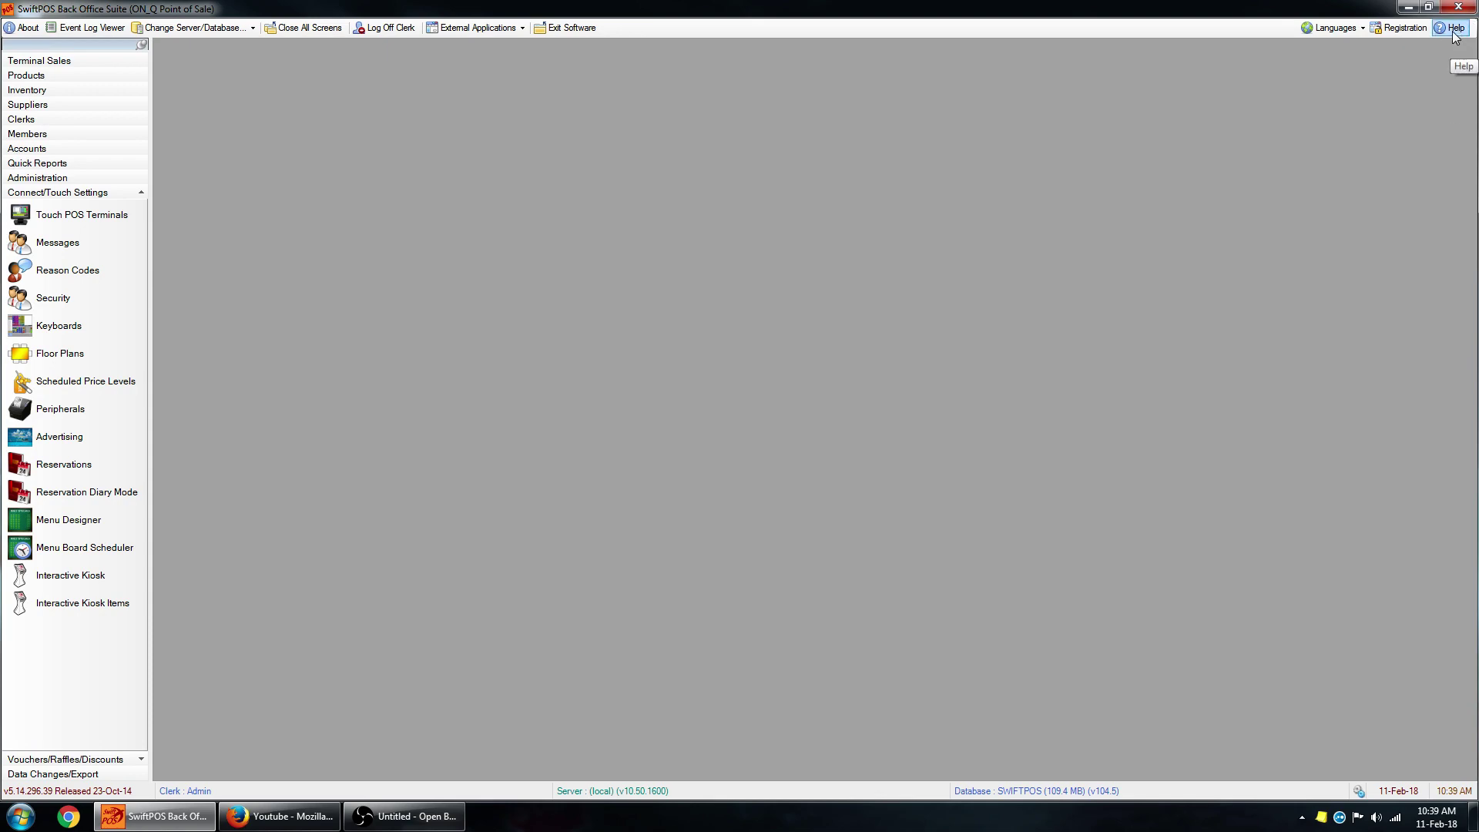
{"action": "left_click", "coordinate": [1455, 29]}
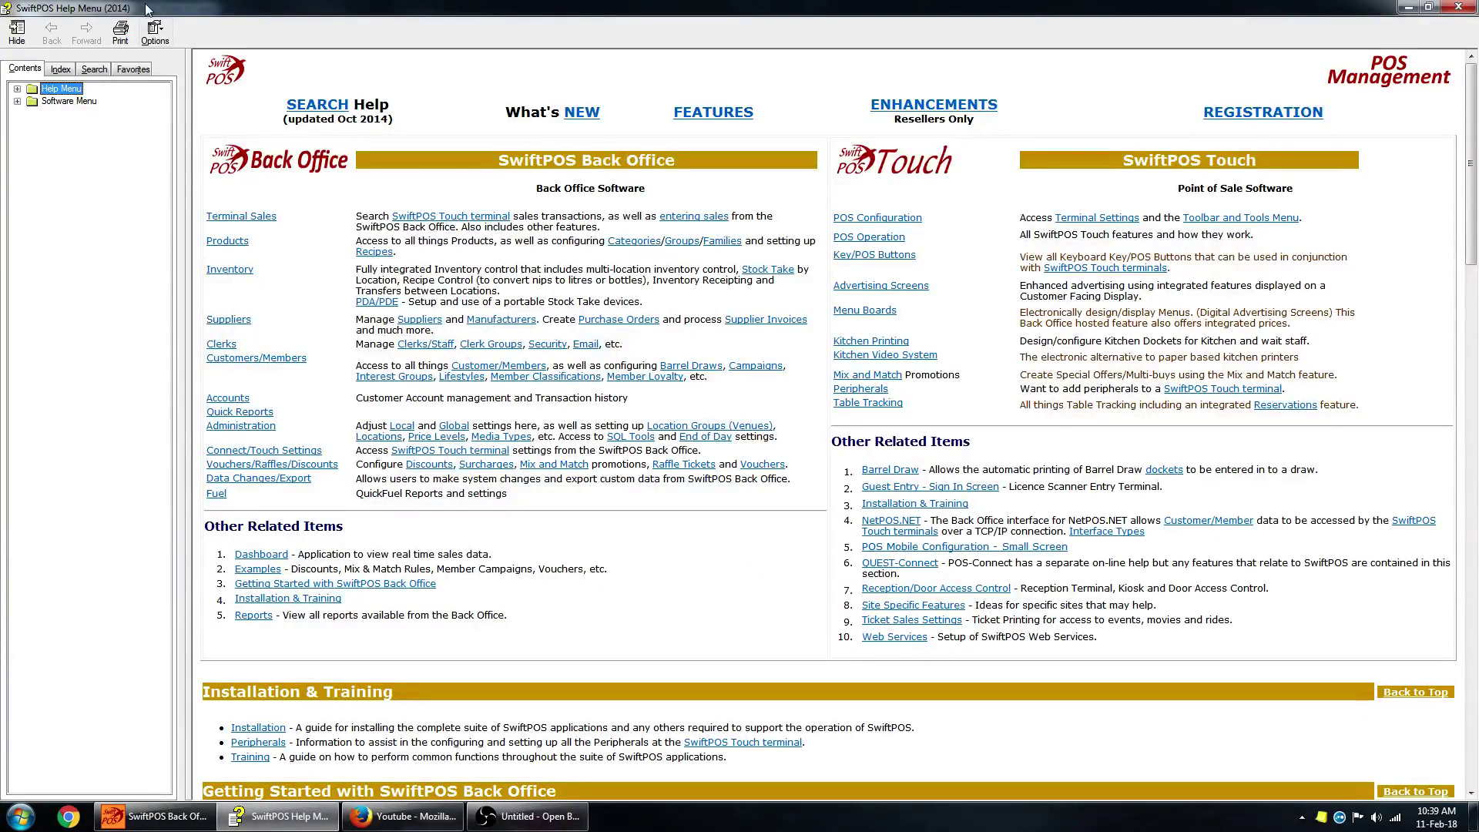
{"action": "left_click_drag", "start_coordinate": [147, 8], "coordinate": [198, 22]}
{"action": "left_click_drag", "start_coordinate": [55, 10], "coordinate": [56, 3]}
{"action": "left_click_drag", "start_coordinate": [185, 6], "coordinate": [174, 71]}
{"action": "left_click_drag", "start_coordinate": [28, 76], "coordinate": [963, 86]}
{"action": "left_click_drag", "start_coordinate": [1148, 82], "coordinate": [310, 121]}
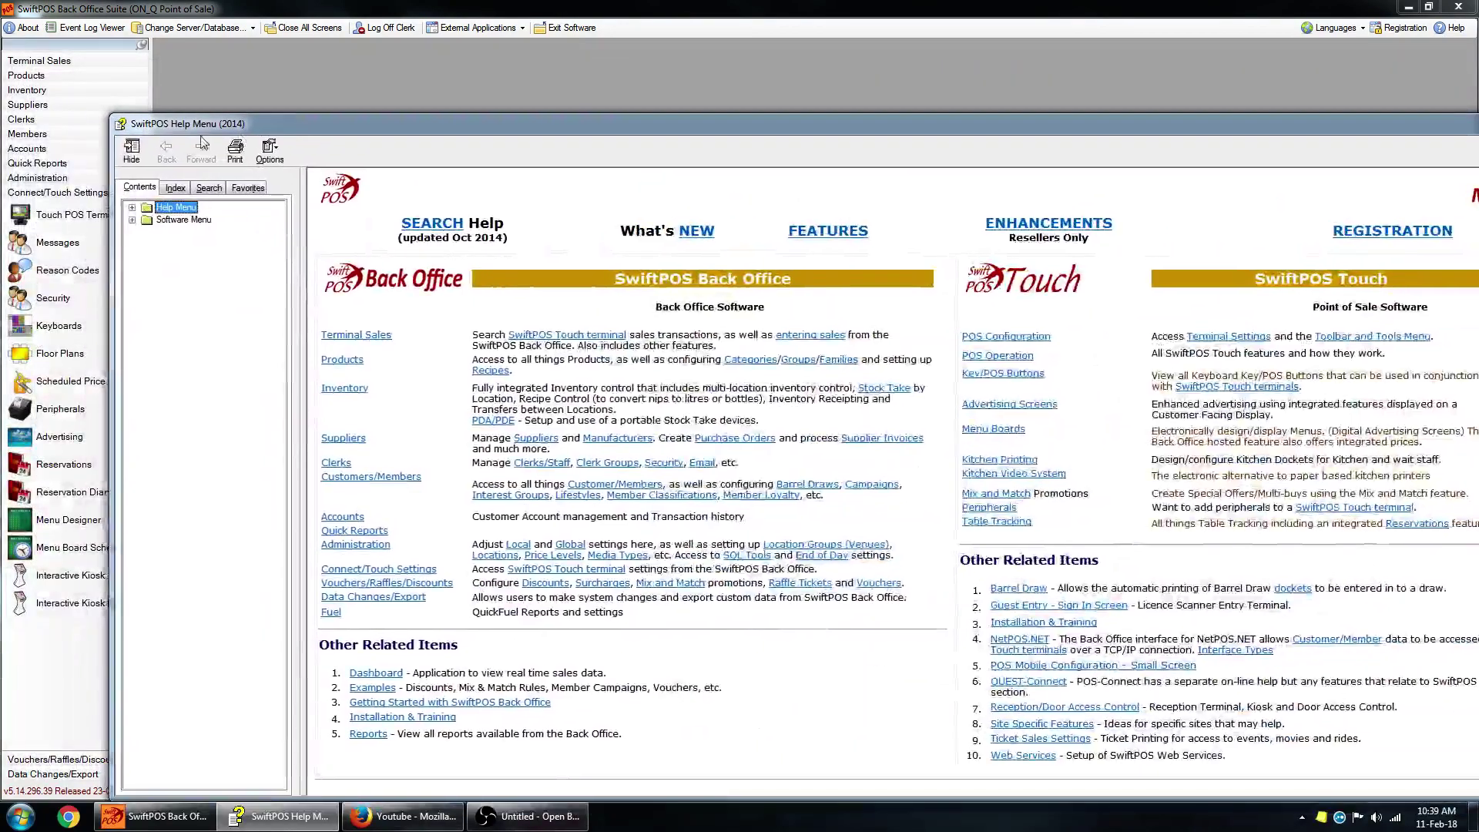
{"action": "left_click_drag", "start_coordinate": [110, 114], "coordinate": [1146, 117]}
{"action": "left_click_drag", "start_coordinate": [1339, 126], "coordinate": [343, 55]}
{"action": "left_click", "coordinate": [681, 178]}
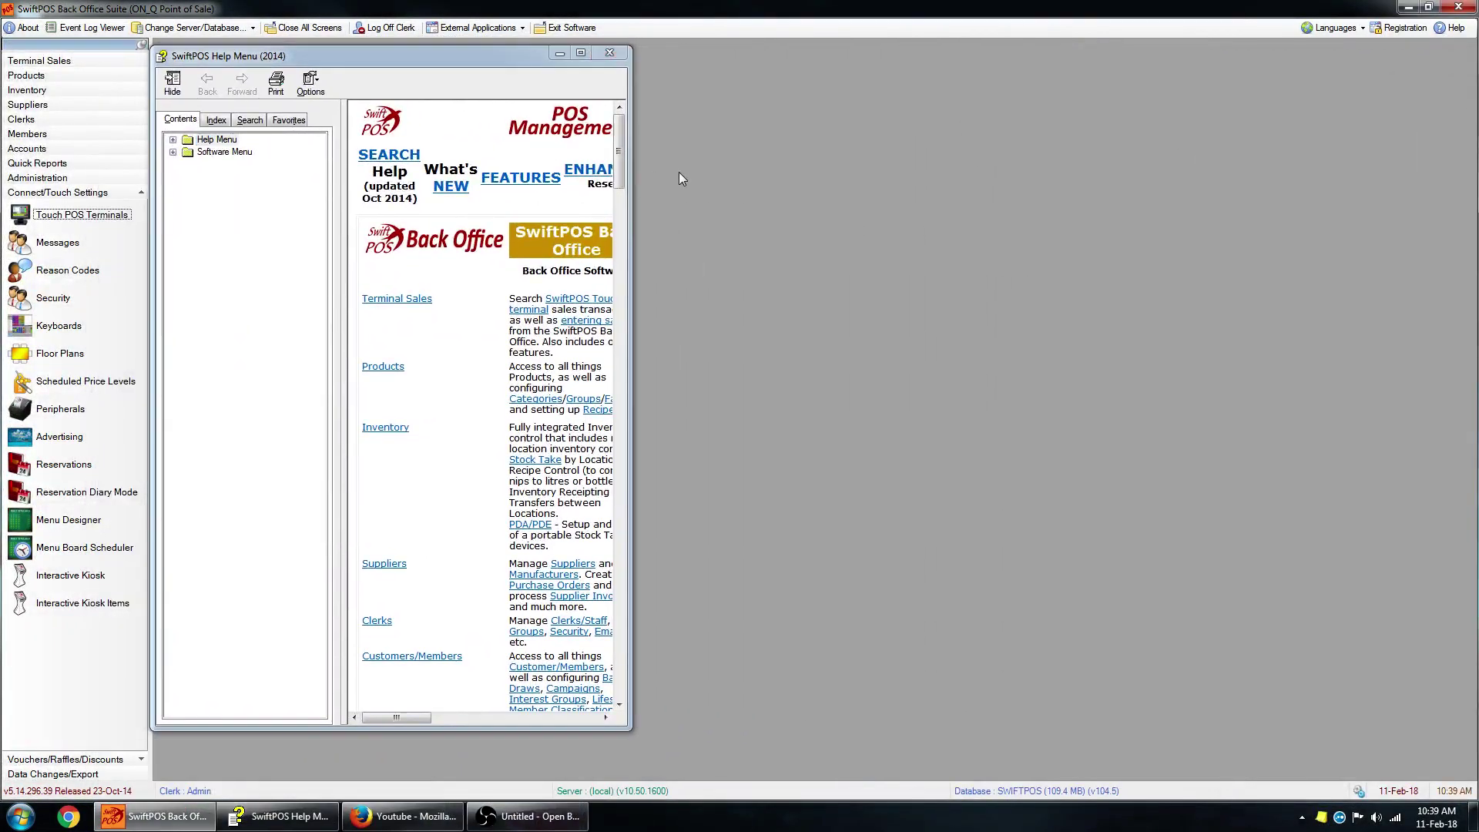
{"action": "left_click_drag", "start_coordinate": [630, 170], "coordinate": [1473, 208]}
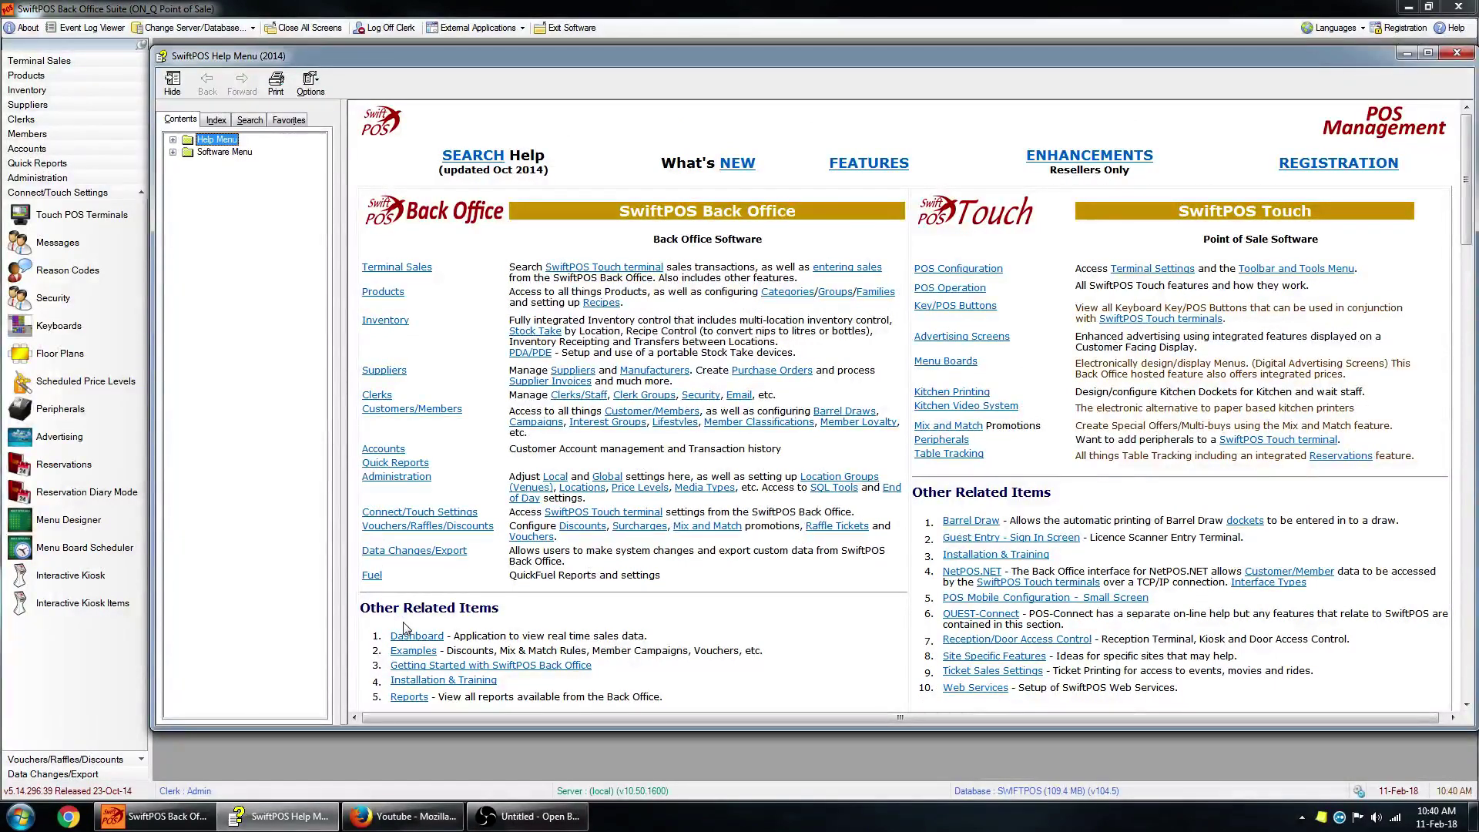
- Close the help window and reopen Products > Product Records
{"action": "left_click", "coordinate": [1456, 54]}
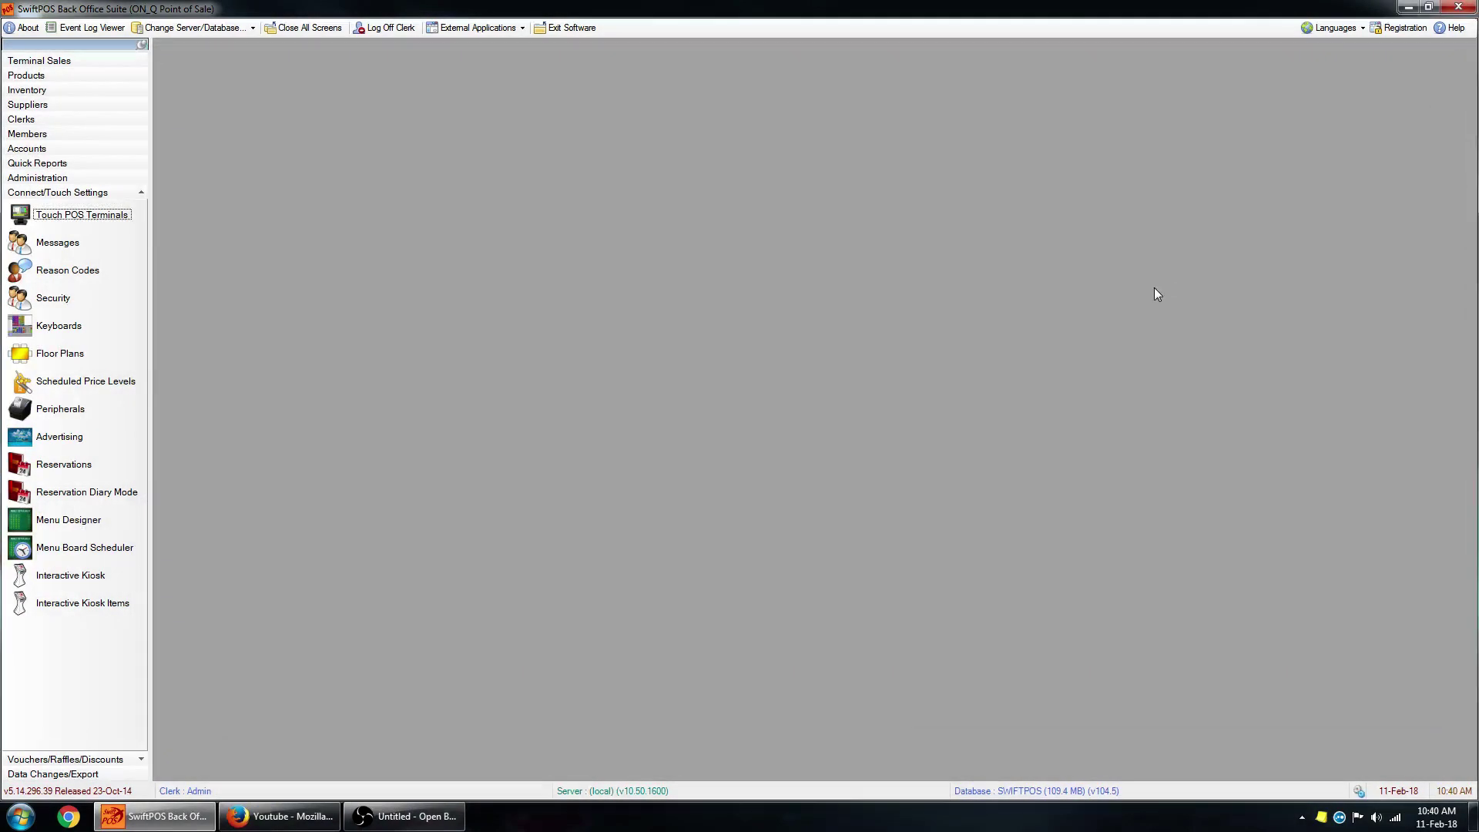
{"action": "left_click", "coordinate": [61, 76]}
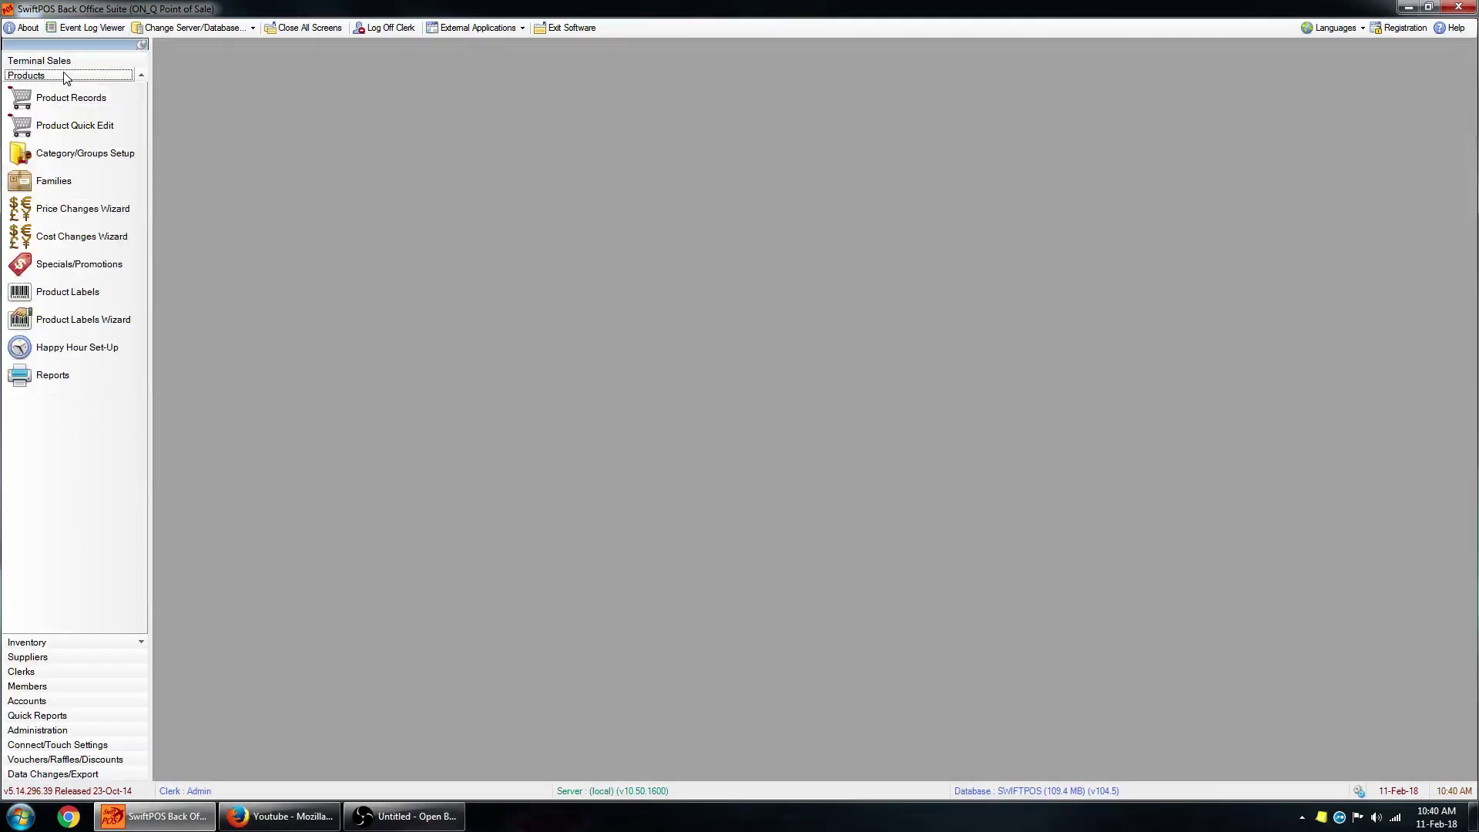
{"action": "left_click", "coordinate": [142, 102]}
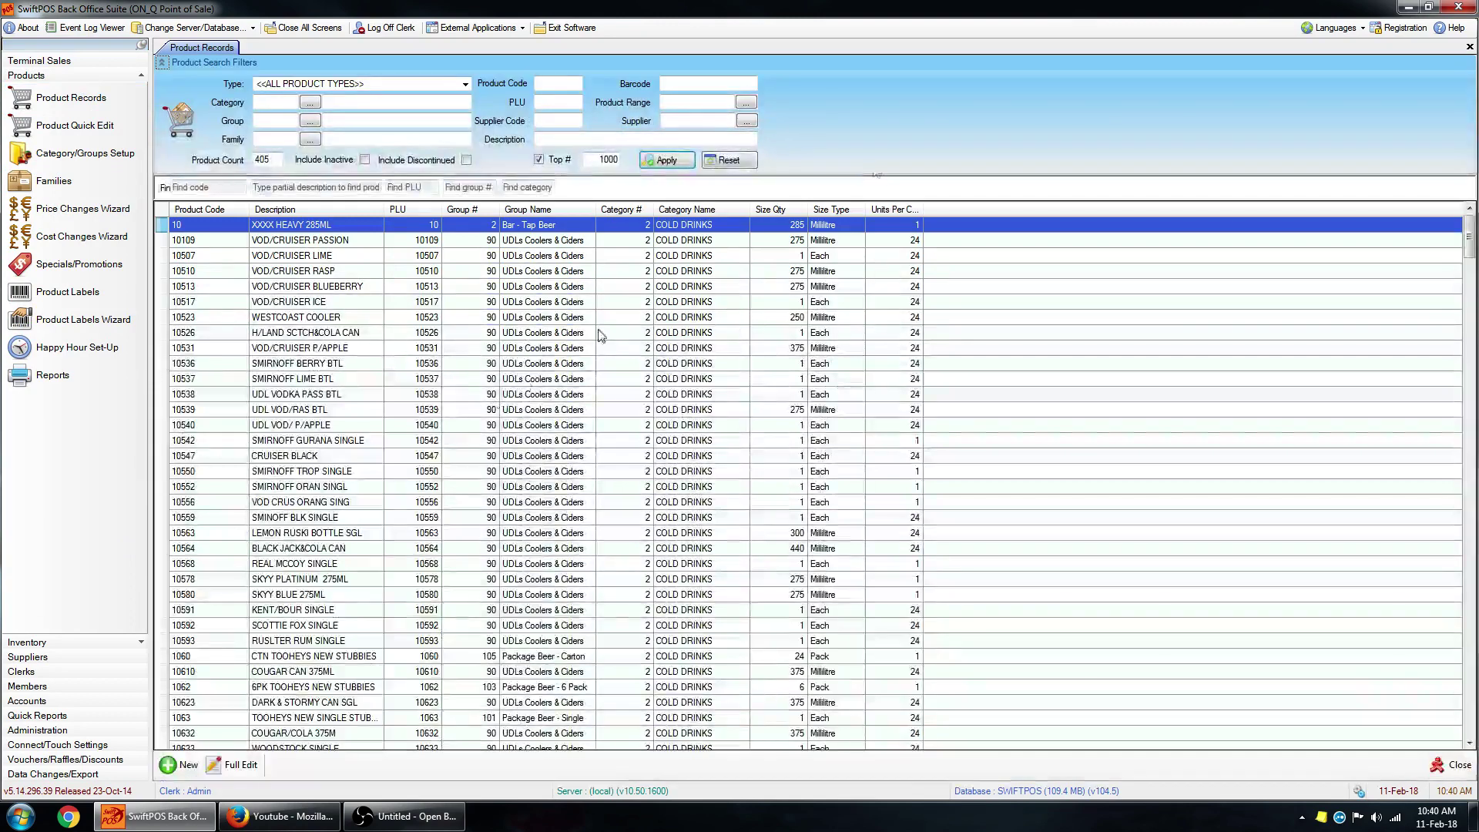
- Read through the Product Records help page, then close it
{"action": "left_click", "coordinate": [1448, 28]}
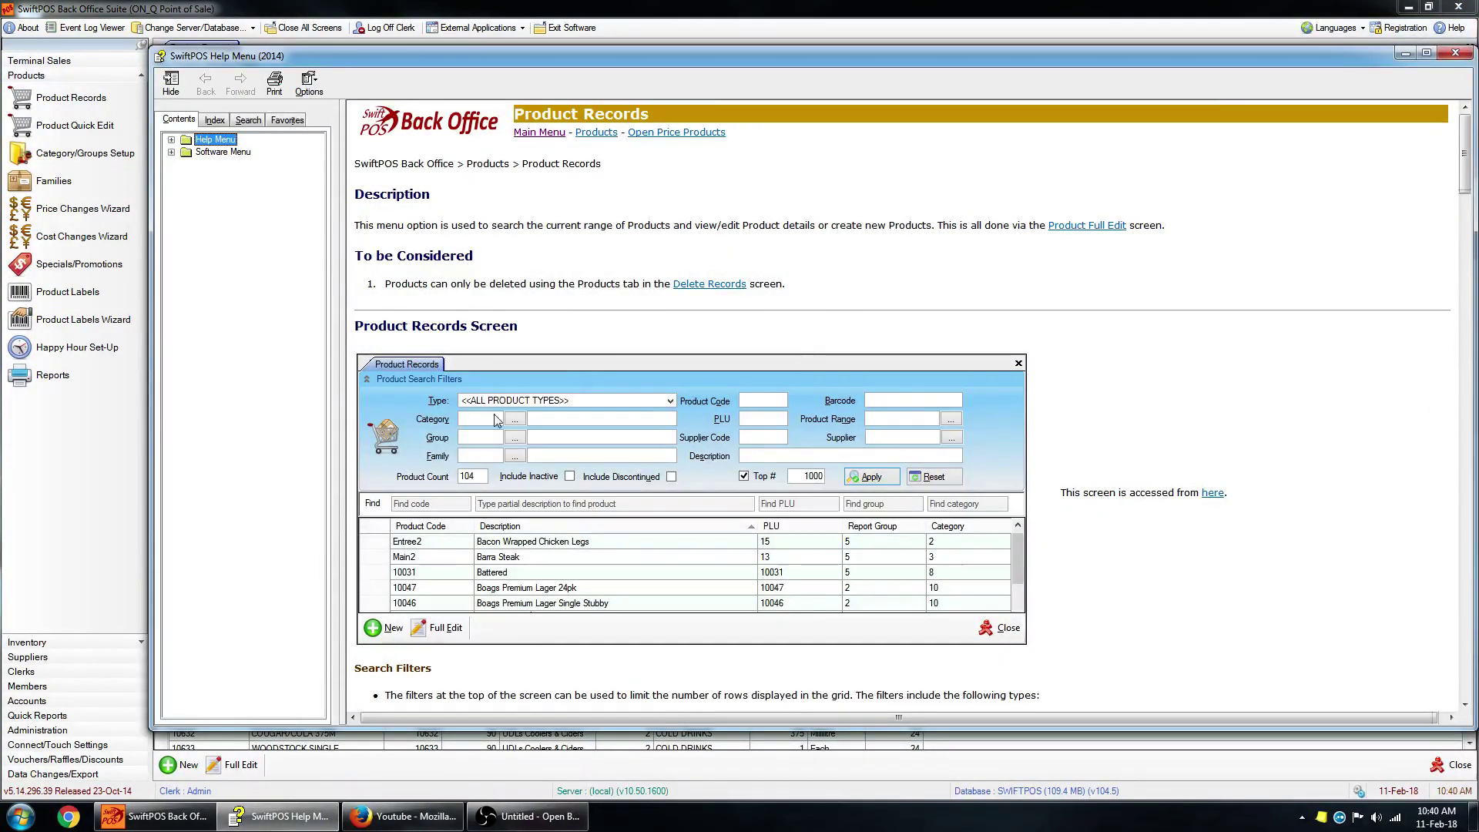
{"action": "scroll", "coordinate": [1094, 439], "scroll_direction": "down", "scroll_amount": 7}
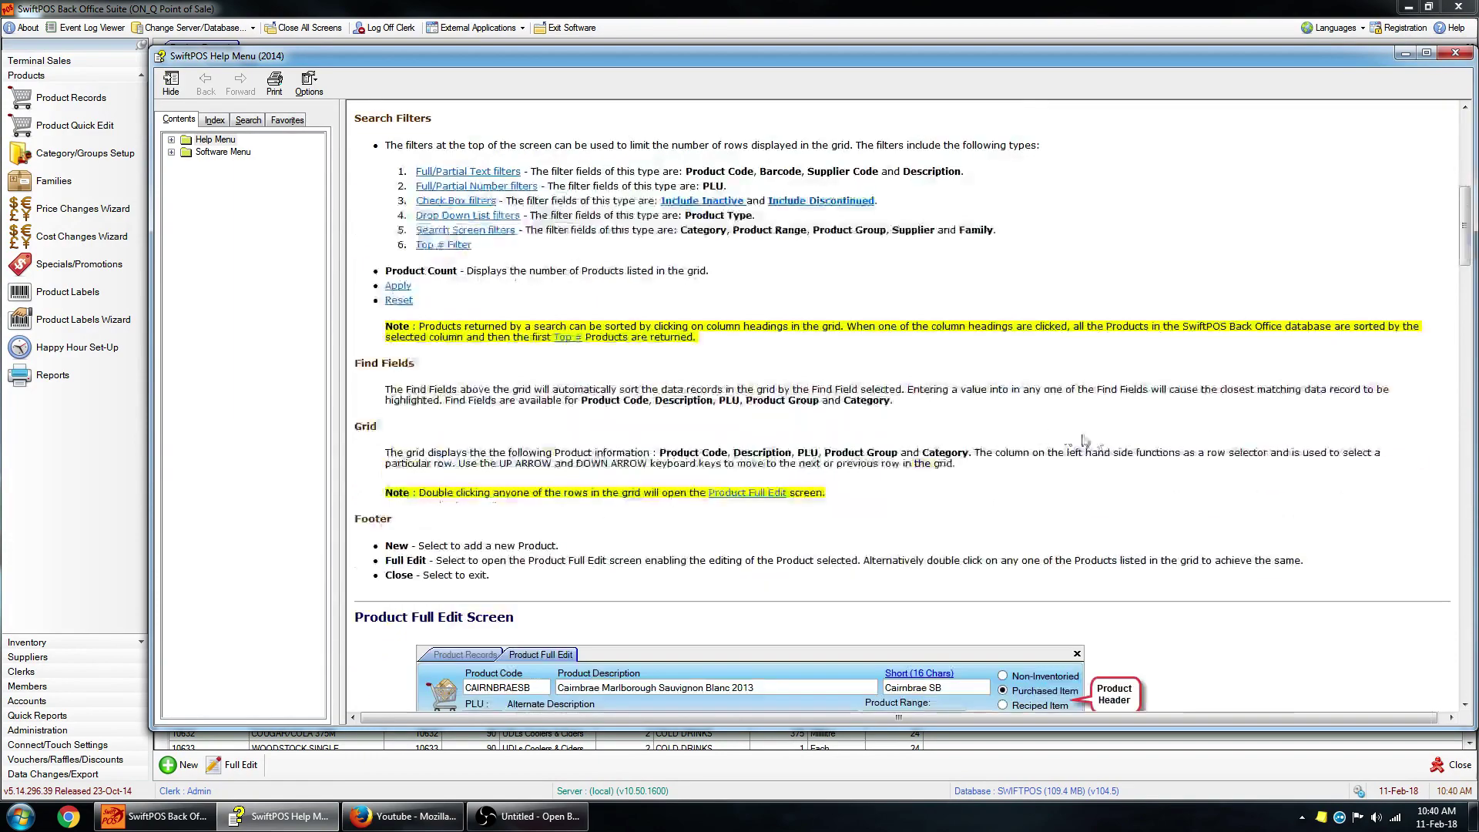
{"action": "scroll", "coordinate": [1094, 446], "scroll_direction": "up", "scroll_amount": 2}
{"action": "scroll", "coordinate": [1094, 445], "scroll_direction": "up", "scroll_amount": 5}
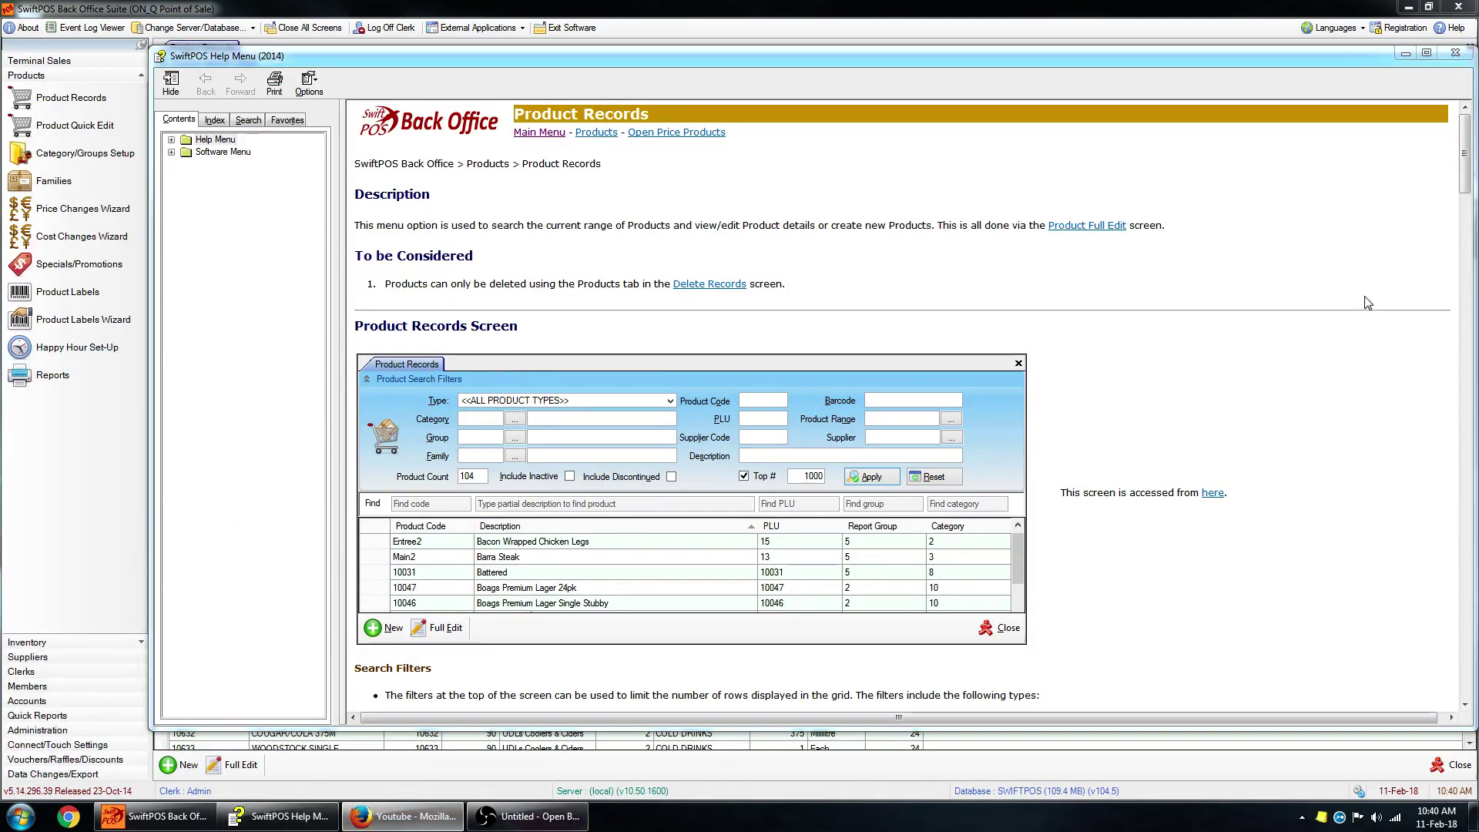
{"action": "left_click", "coordinate": [1461, 57]}
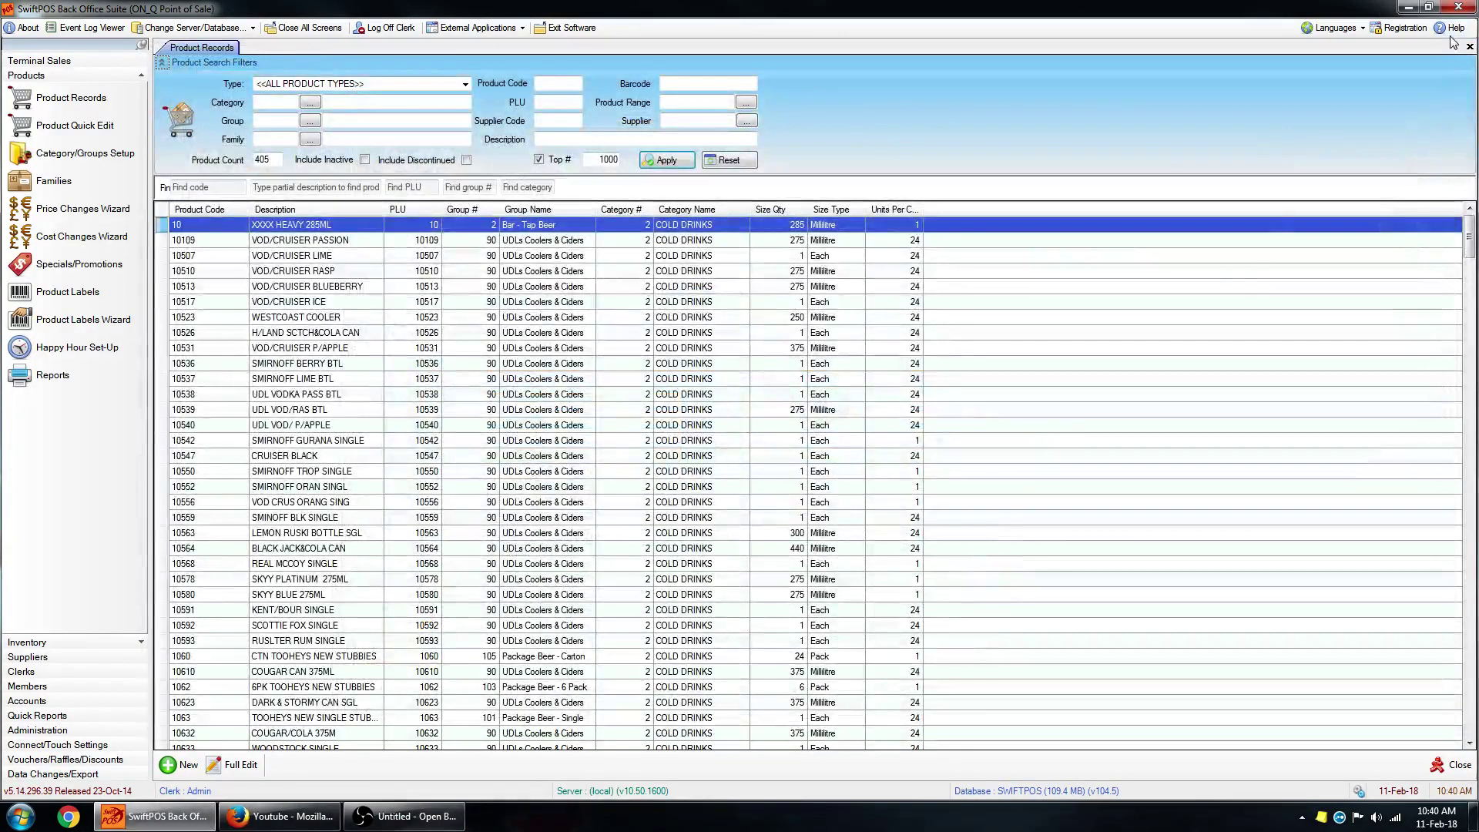